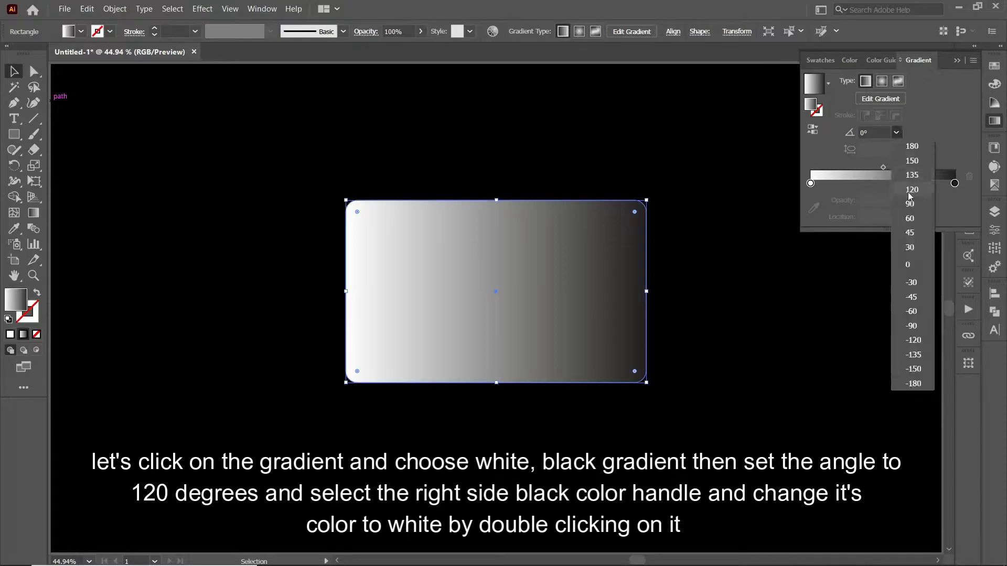
- Make the right gradient stop white and set the left stop's opacity to 0%
click(896, 133)
click(913, 340)
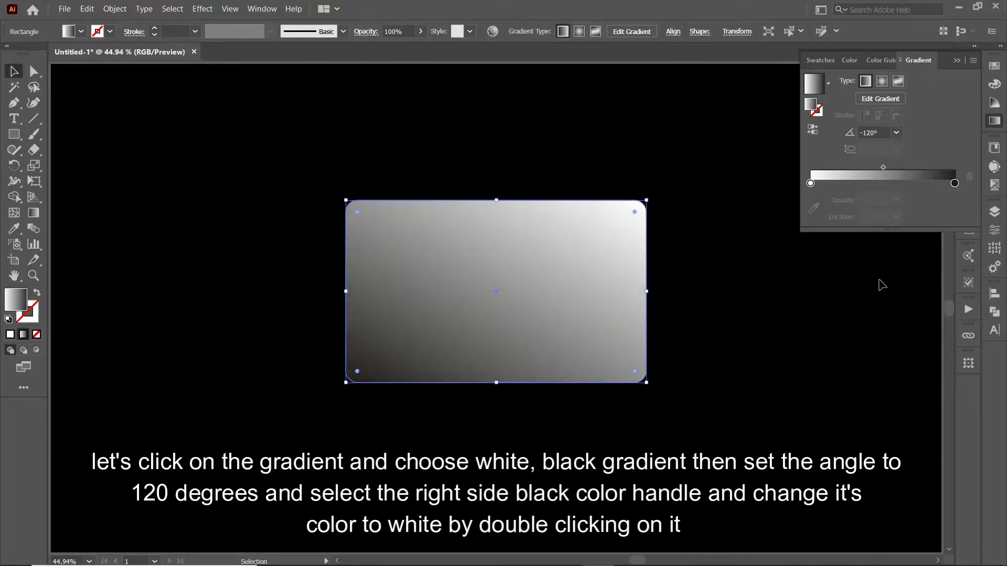
double_click(954, 184)
click(816, 299)
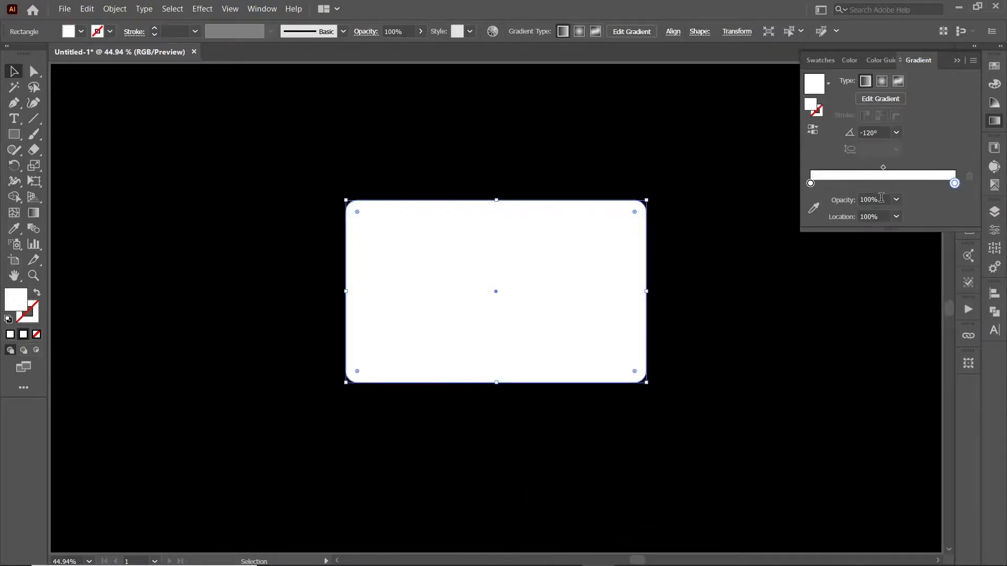
click(870, 200)
text(35)
click(811, 184)
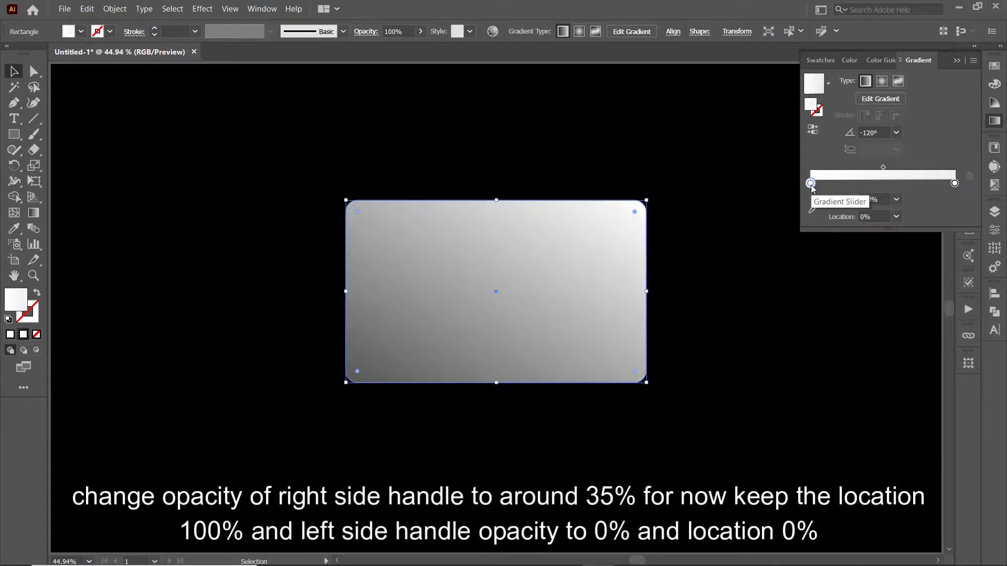
click(772, 267)
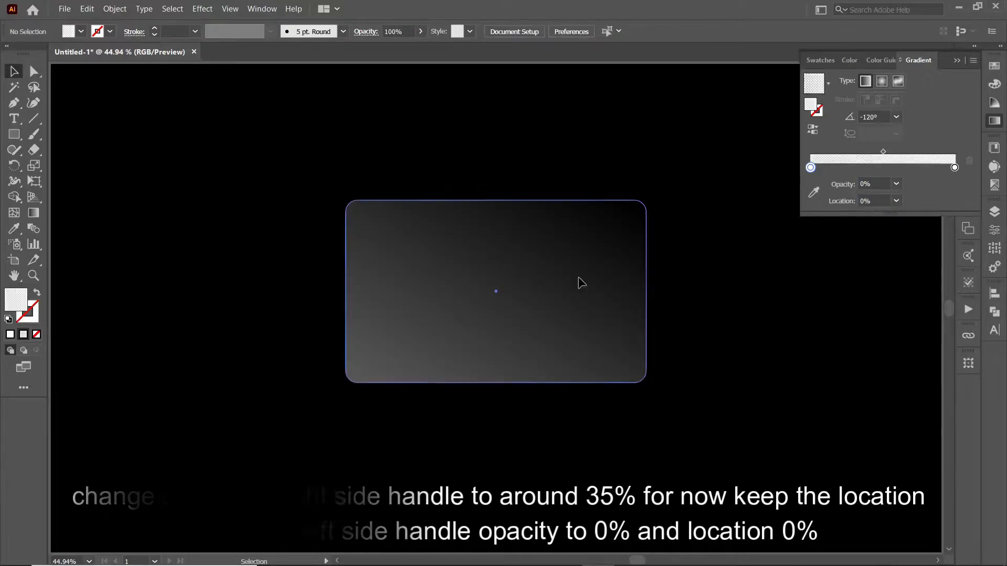
- Set the card's gradient angle to 120° and the right stop's opacity to 42%
click(579, 279)
click(896, 132)
click(910, 189)
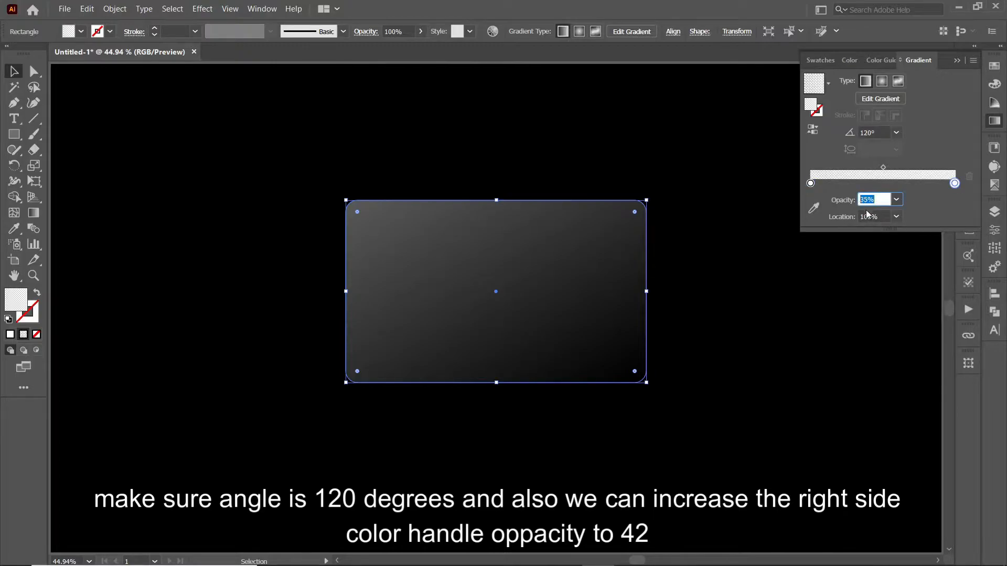
key(Return)
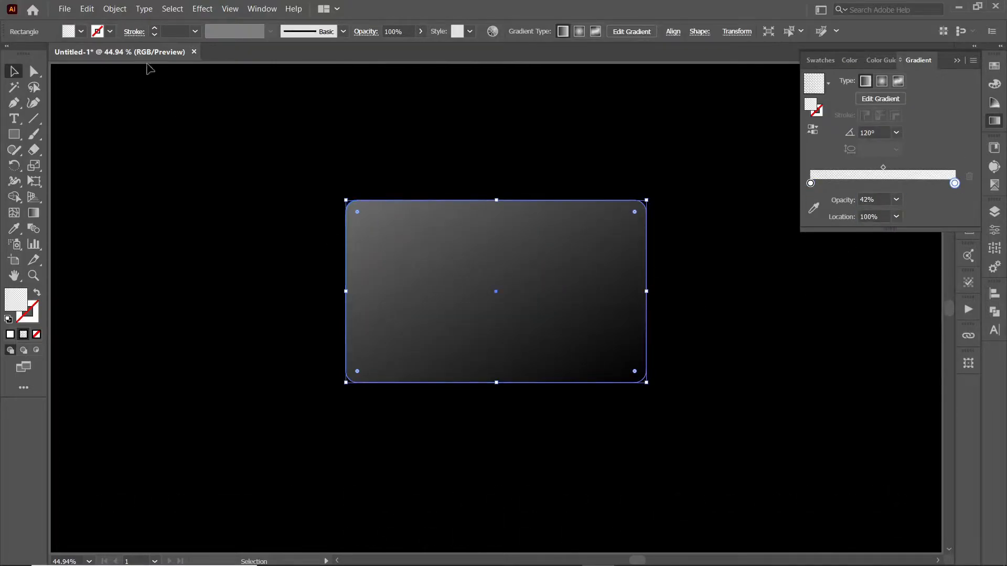
click(109, 32)
- Give the card a 2 pt white outline filled with a radial gradient
click(31, 51)
click(152, 28)
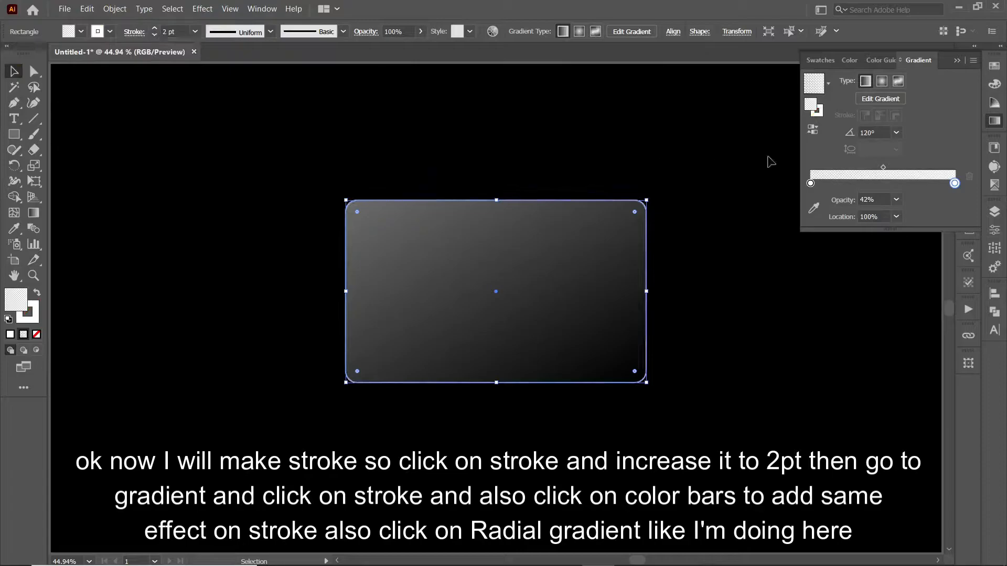
click(821, 109)
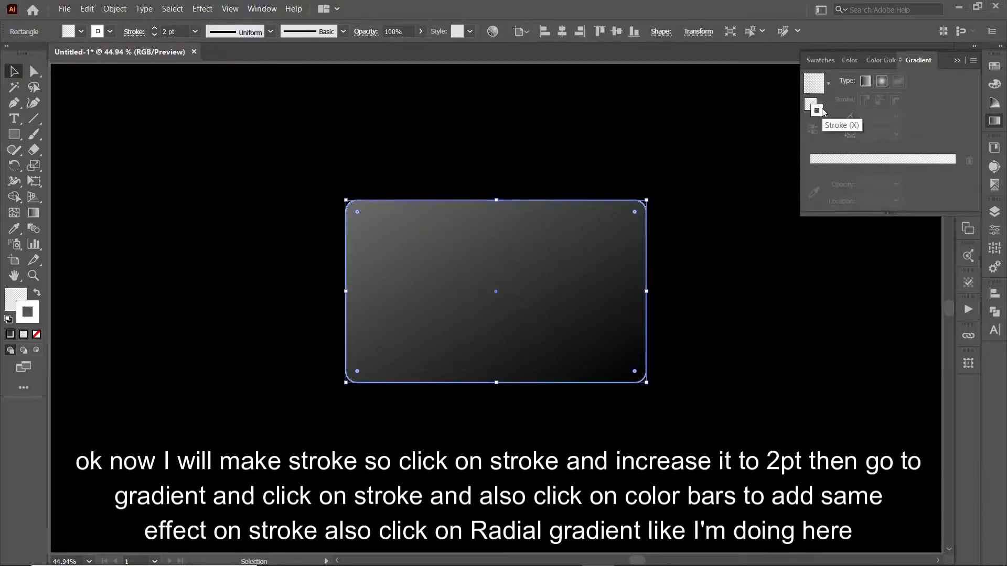
click(846, 163)
click(882, 83)
- Center the card vertically on the artboard after checking its edge up close
click(657, 230)
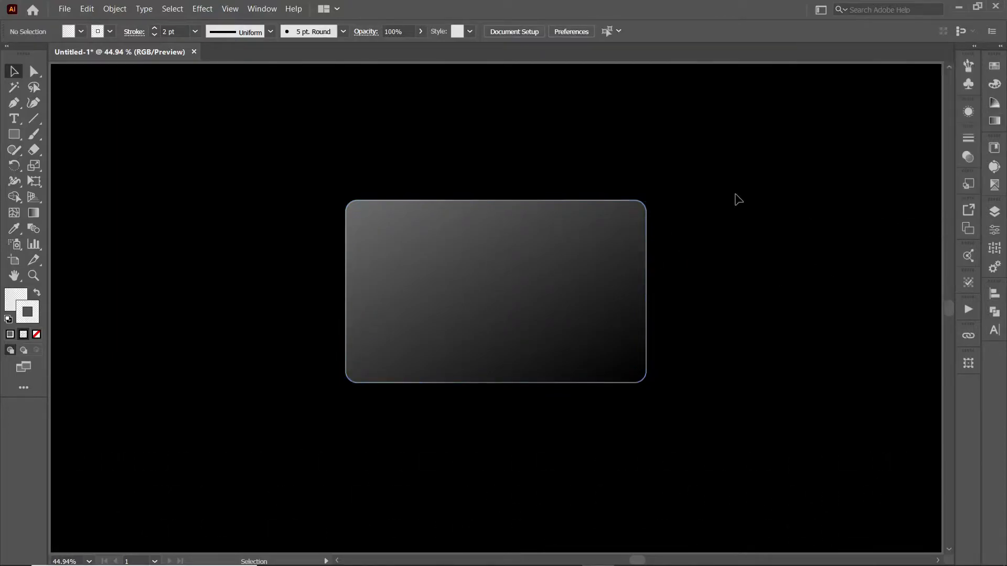
key(ctrl+1)
click(310, 224)
click(126, 270)
key(ctrl+0)
click(532, 336)
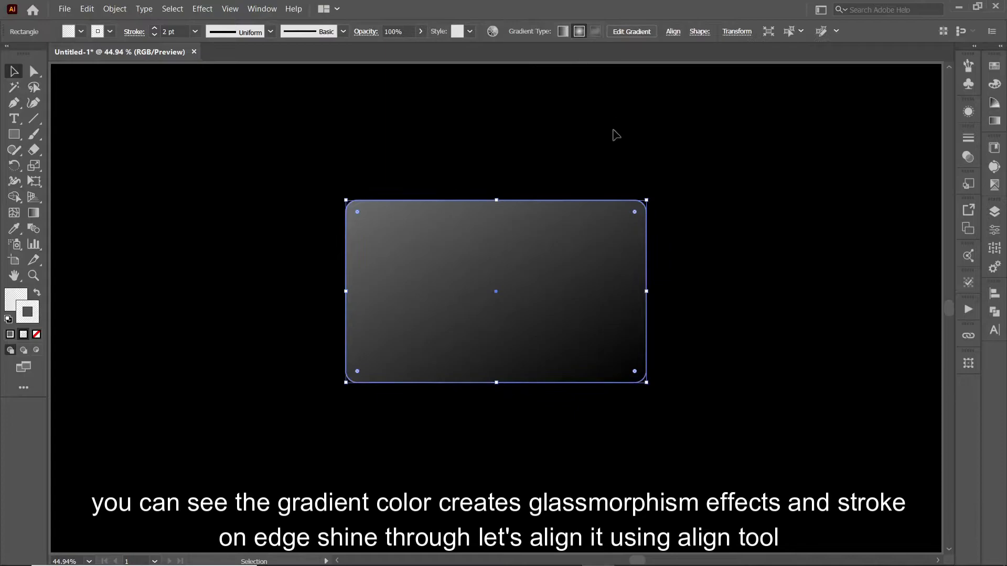
click(674, 31)
click(639, 71)
click(449, 148)
- Draw a circle over the card's top-left corner and place a copy at its bottom-right corner
drag(14, 131, 74, 164)
drag(349, 221, 402, 275)
key(v)
mouse_move(334, 221)
mouse_down()
mouse_move(631, 388)
mouse_move(631, 397)
mouse_move(568, 399)
mouse_up()
- Fill both circles with the white-to-black gradient and remove their outlines
click(336, 315)
click(322, 204)
shift+click(685, 396)
click(994, 121)
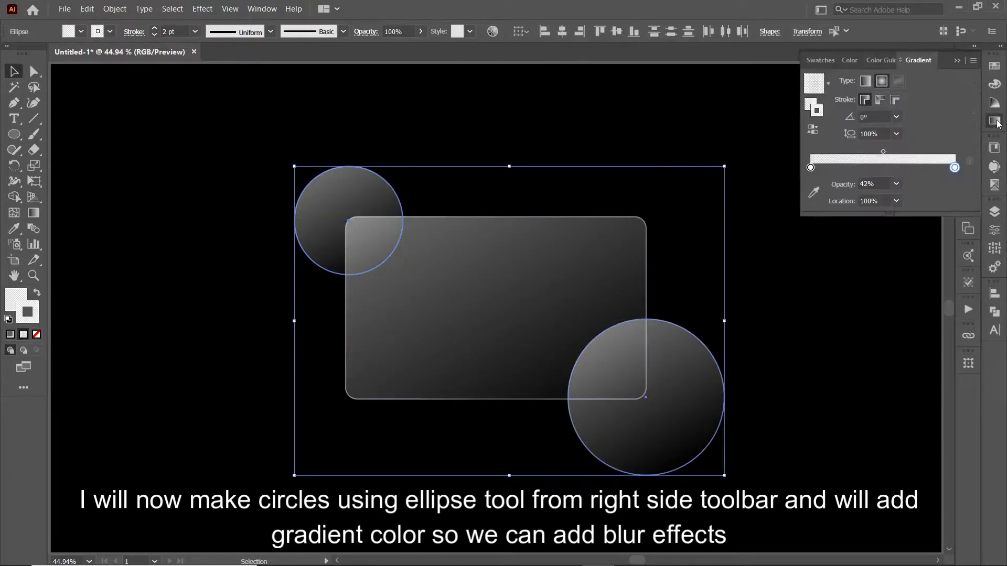
click(828, 86)
click(778, 111)
click(810, 105)
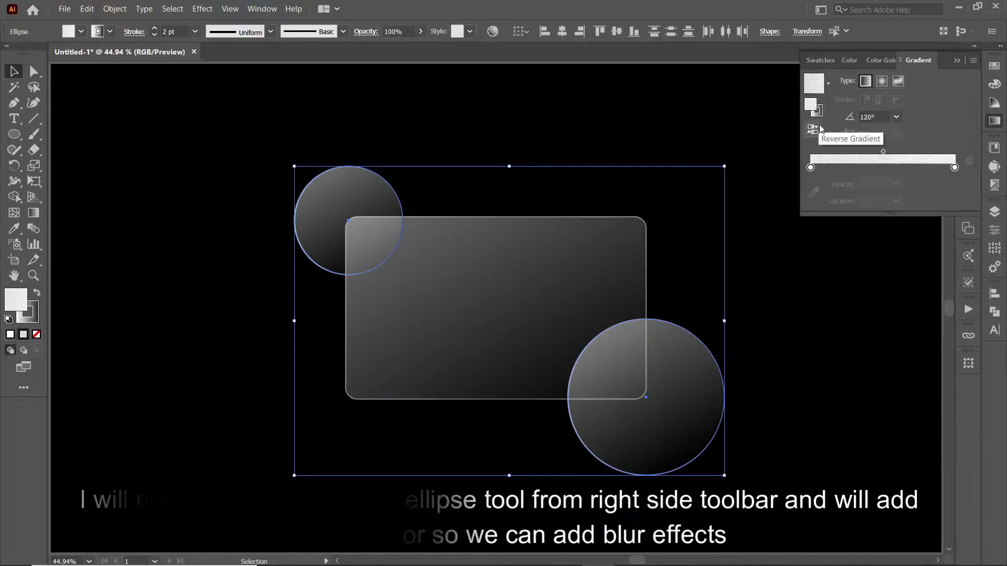
click(828, 84)
click(813, 110)
key(slash)
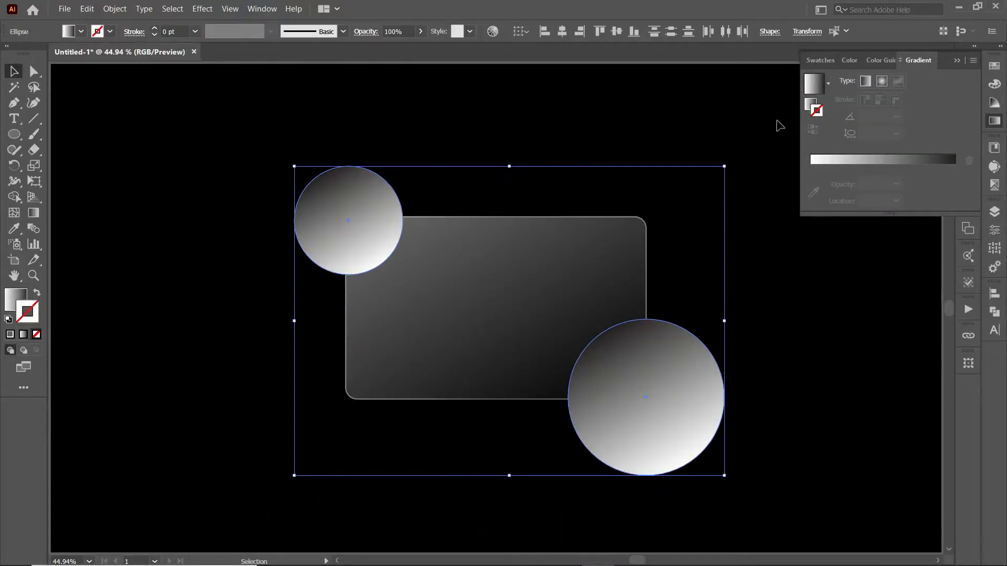
- Set the circles' gradient stops to pink f97794 and purple 623aa2 at 0°
double_click(811, 168)
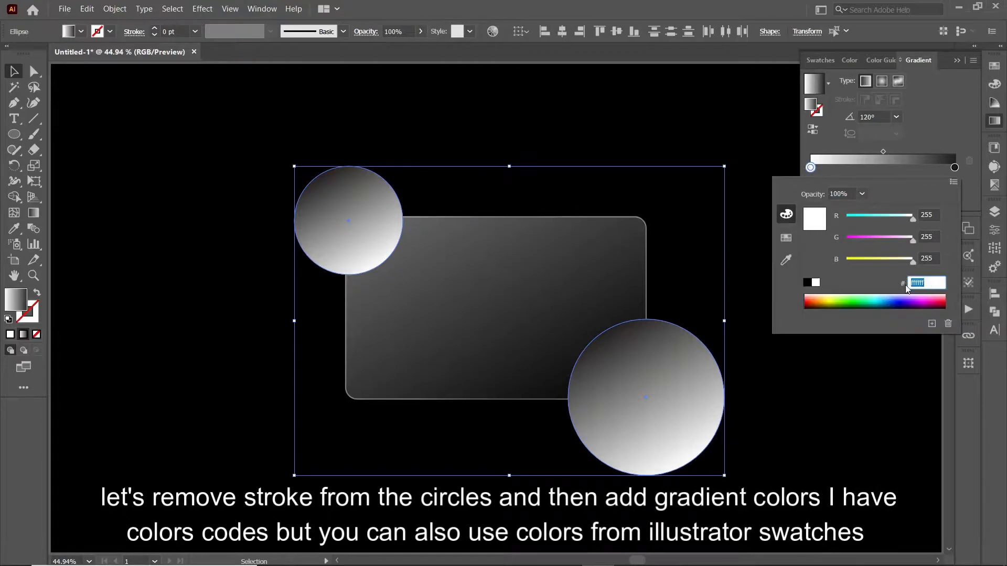
key(Return)
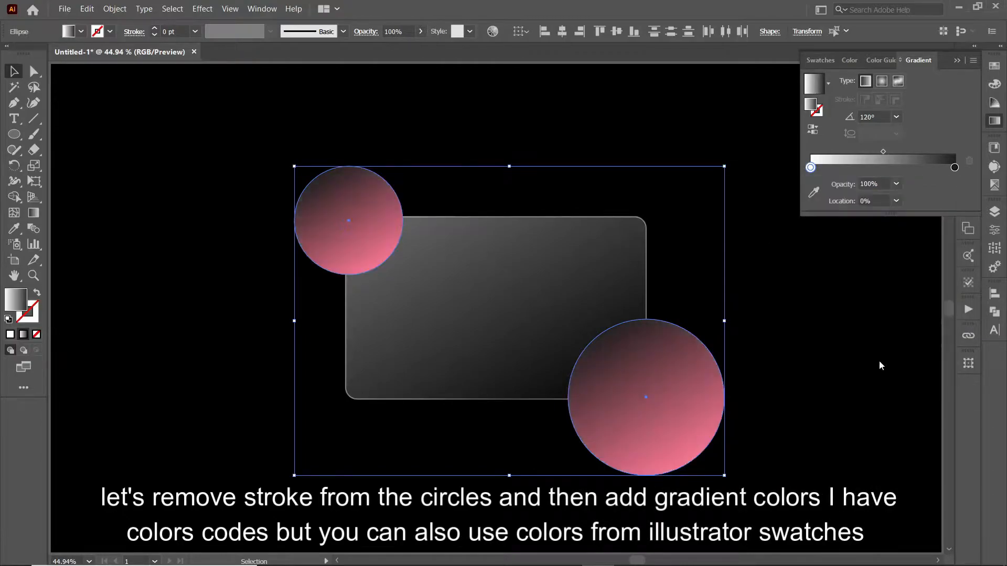
click(896, 117)
click(925, 226)
double_click(955, 167)
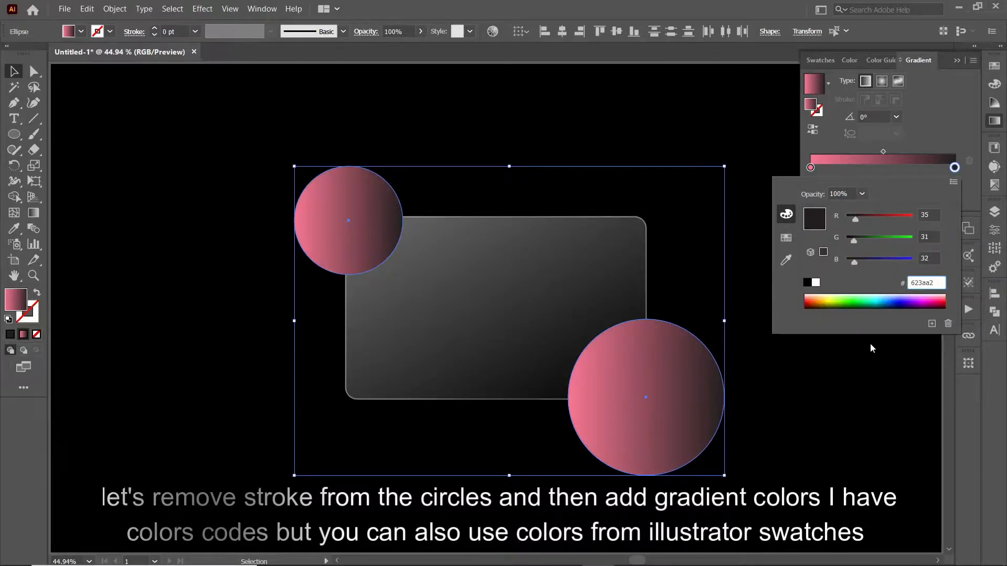
key(Return)
click(957, 60)
click(297, 250)
click(384, 231)
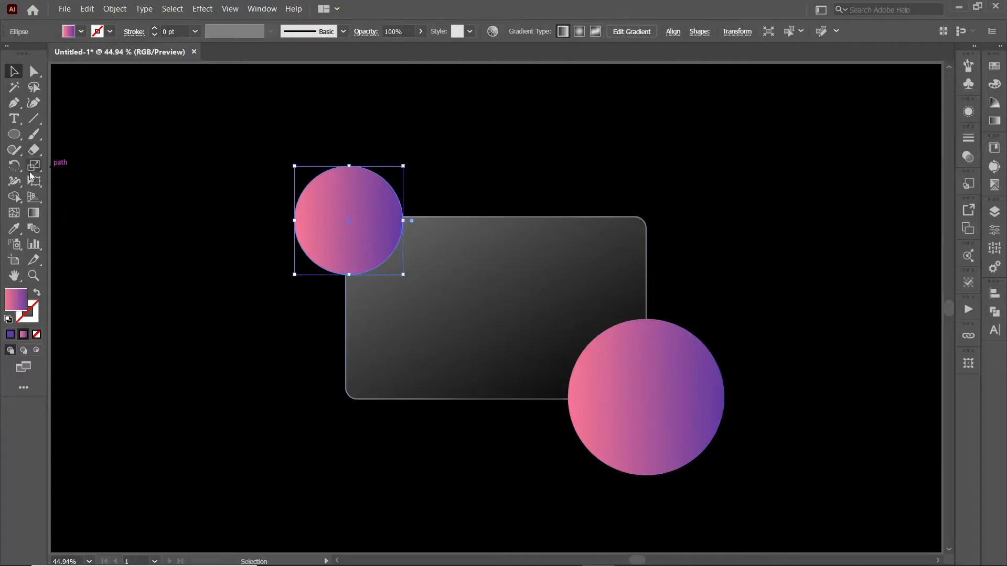
- Run both circles' gradients diagonally from top-left to bottom-right with the Gradient tool
key(g)
drag(303, 177, 381, 252)
drag(289, 159, 374, 250)
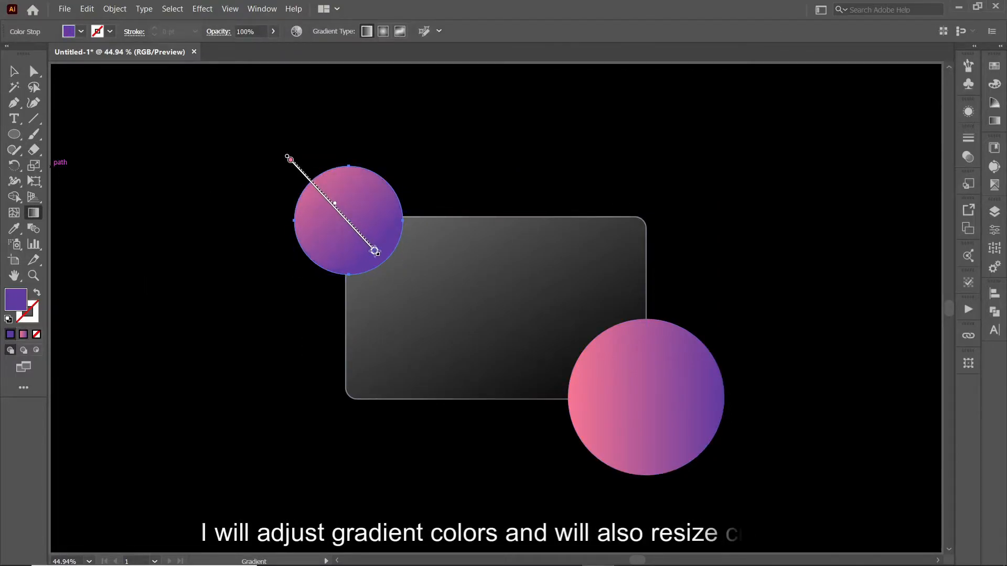
drag(298, 178, 368, 254)
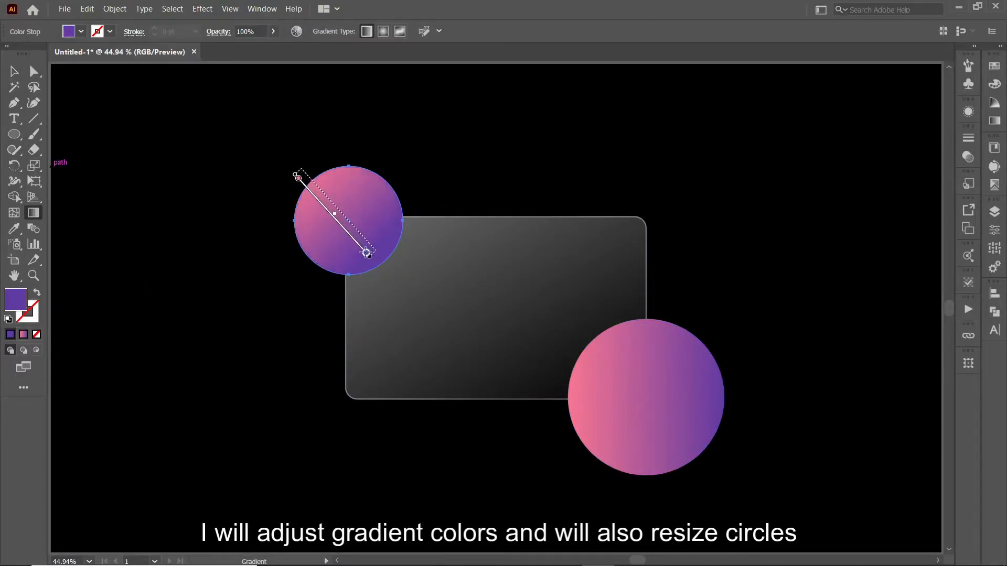
click(14, 72)
click(271, 202)
click(691, 414)
click(33, 212)
drag(587, 339, 673, 414)
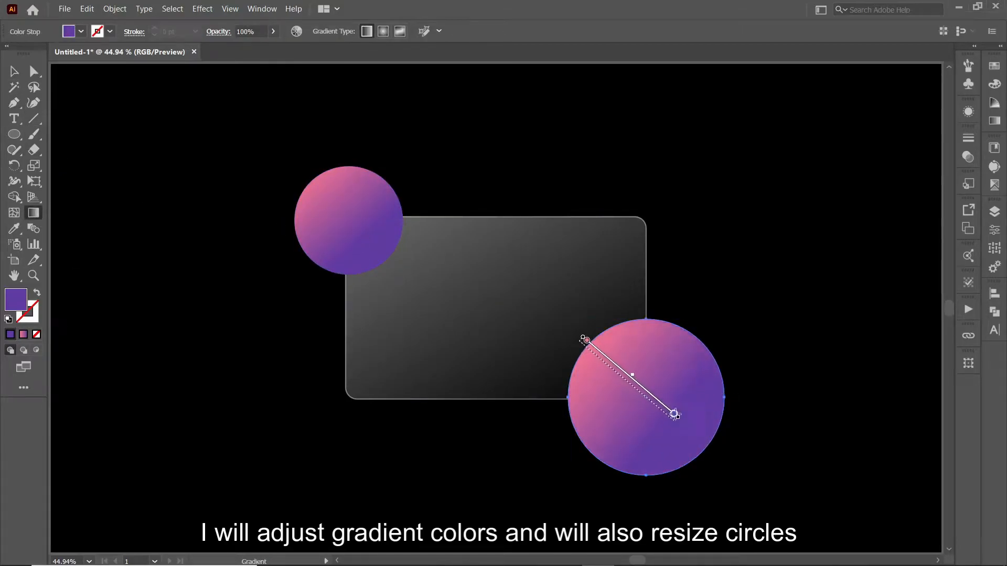
- Bring the card in front of both circles
click(14, 71)
click(400, 330)
right_click(423, 335)
click(577, 276)
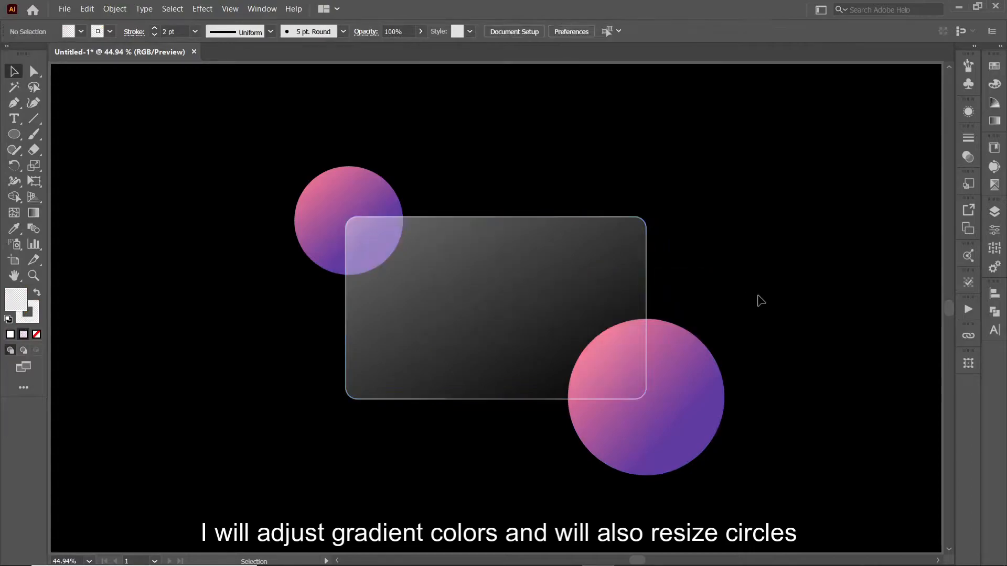
- Enlarge both circles, the small one to 274.52 px and the big one to about 453 px
click(693, 411)
drag(568, 320, 564, 315)
drag(565, 394, 554, 394)
click(330, 244)
drag(403, 274, 412, 283)
click(734, 427)
drag(735, 395, 751, 401)
click(813, 423)
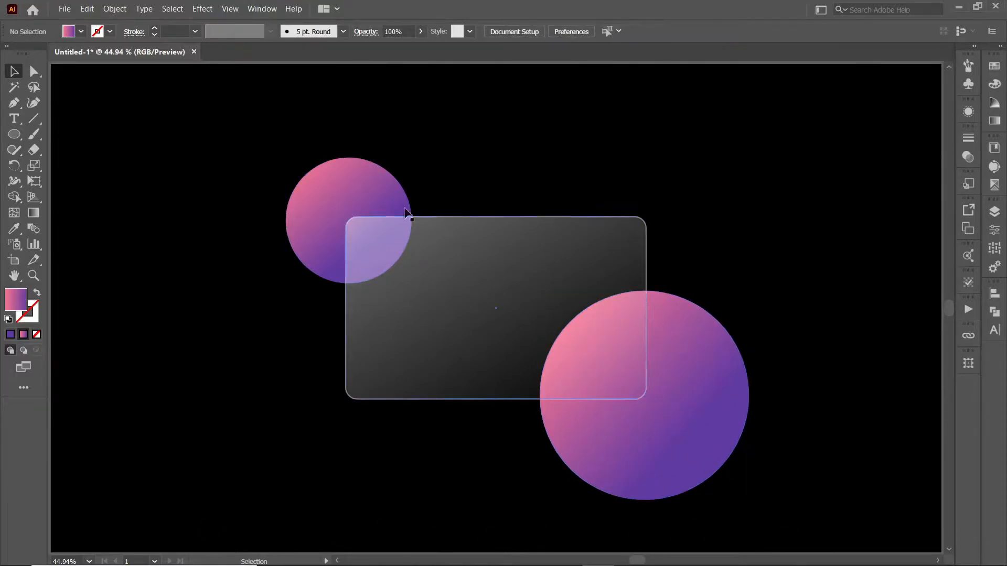
click(495, 273)
- Paste a copy of the card in front and make it solid white with no outline
click(90, 9)
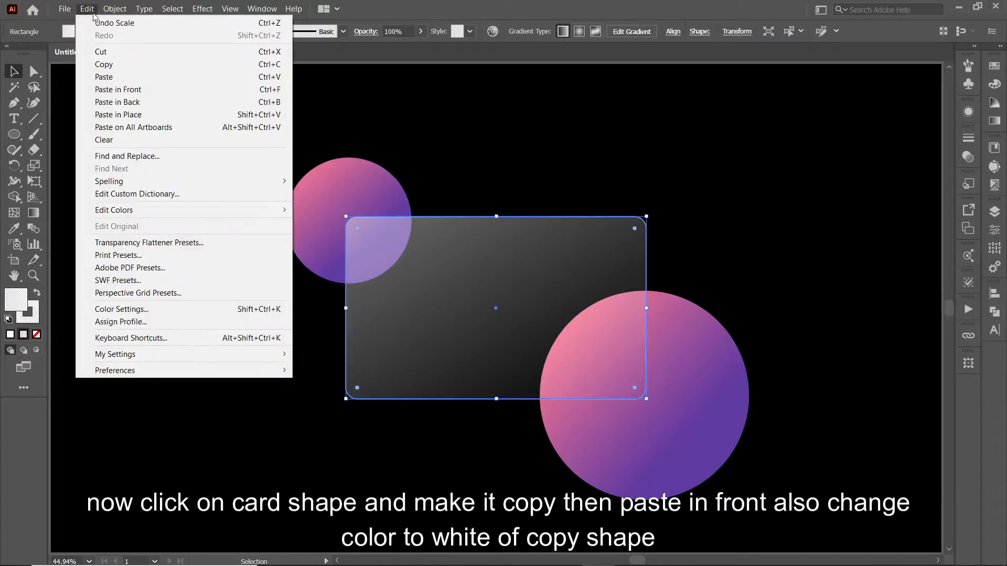
click(295, 152)
click(435, 283)
click(87, 9)
click(262, 88)
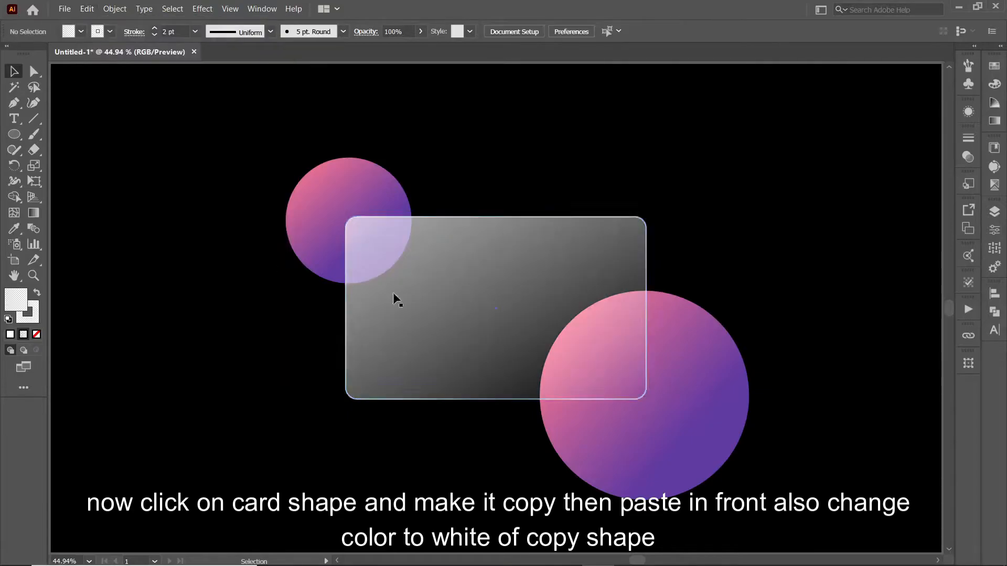
click(154, 35)
click(154, 35)
click(70, 33)
click(30, 51)
click(168, 232)
- Copy both gradient circles and paste them in front
click(328, 221)
shift+click(691, 384)
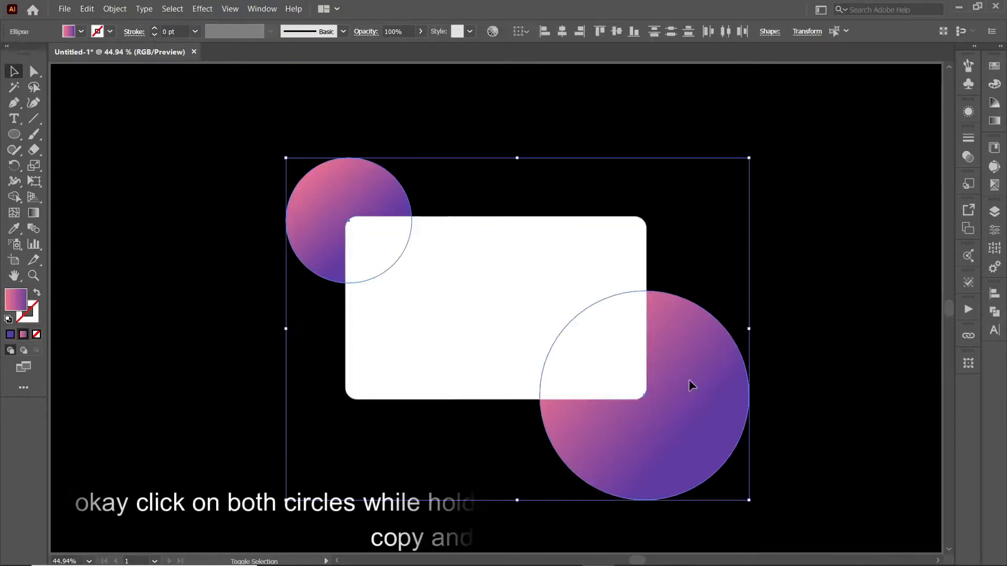
click(87, 9)
click(168, 229)
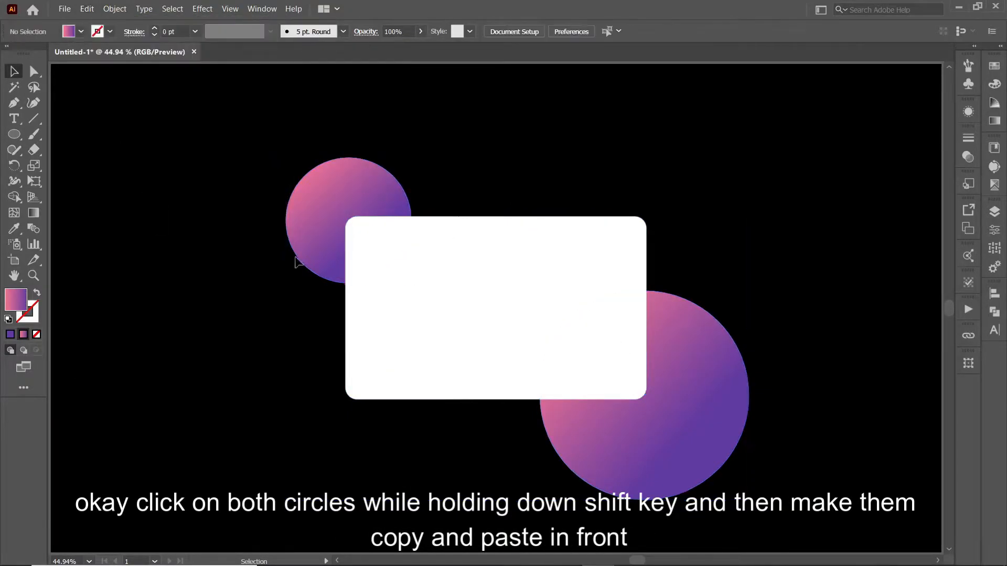
click(291, 252)
shift+click(710, 399)
drag(710, 399, 652, 432)
key(ctrl+z)
- Make a clipping mask clipping the circle copies to the white card
shift+click(460, 252)
drag(464, 254, 395, 293)
key(ctrl+z)
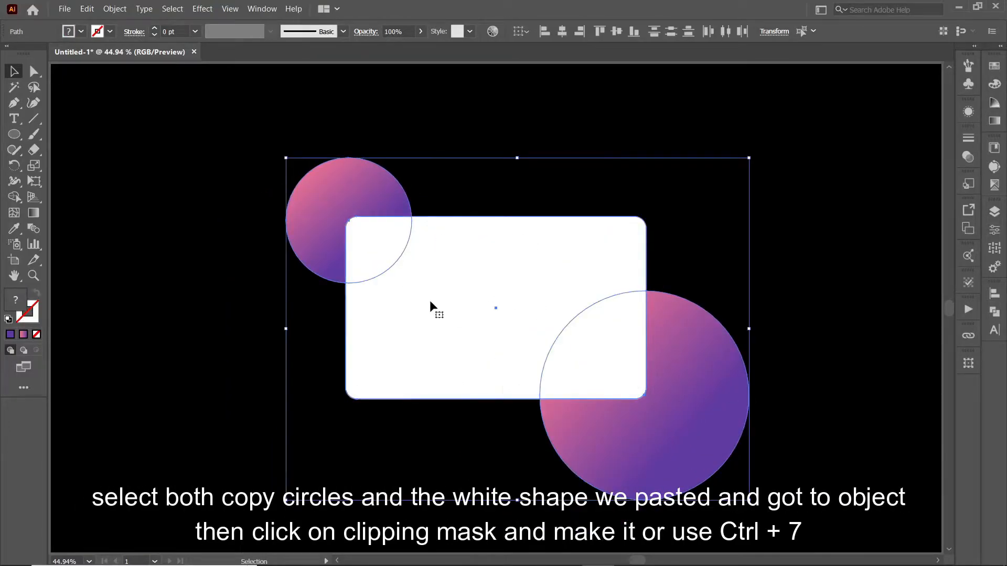
click(115, 9)
mouse_move(221, 409)
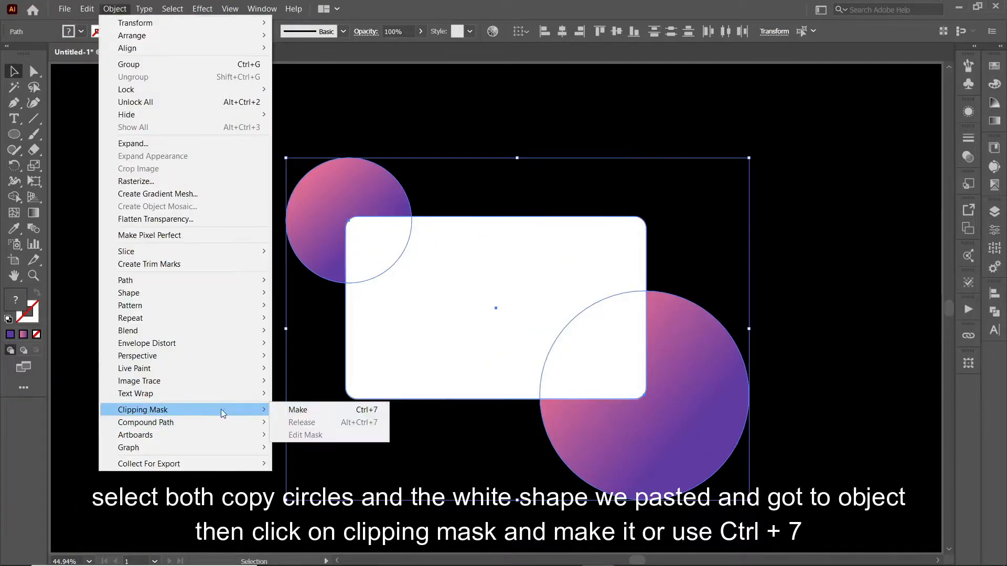
click(320, 411)
- Blur the circles inside the clip group with a 60 px Gaussian Blur
double_click(391, 240)
click(590, 339)
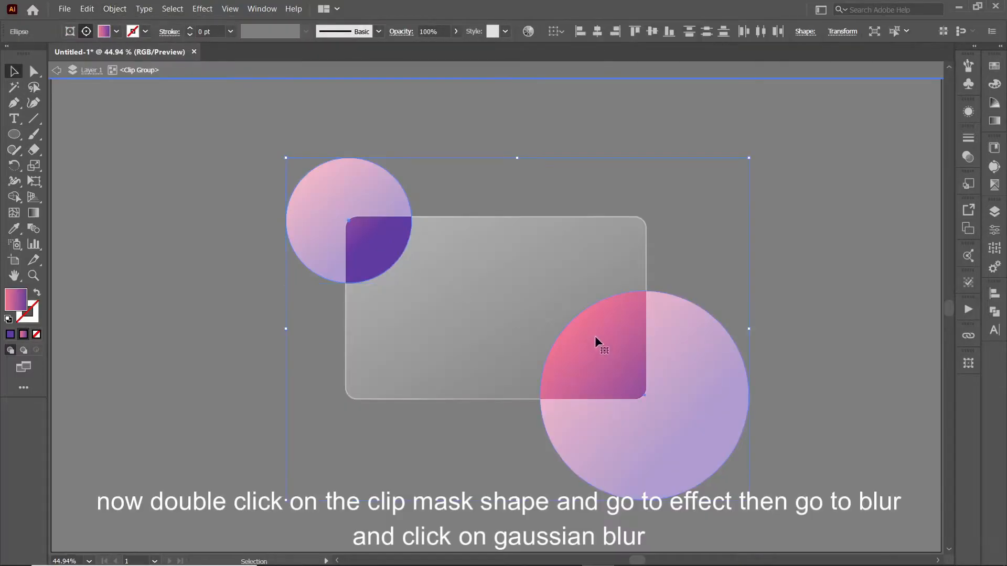
click(202, 9)
mouse_move(221, 261)
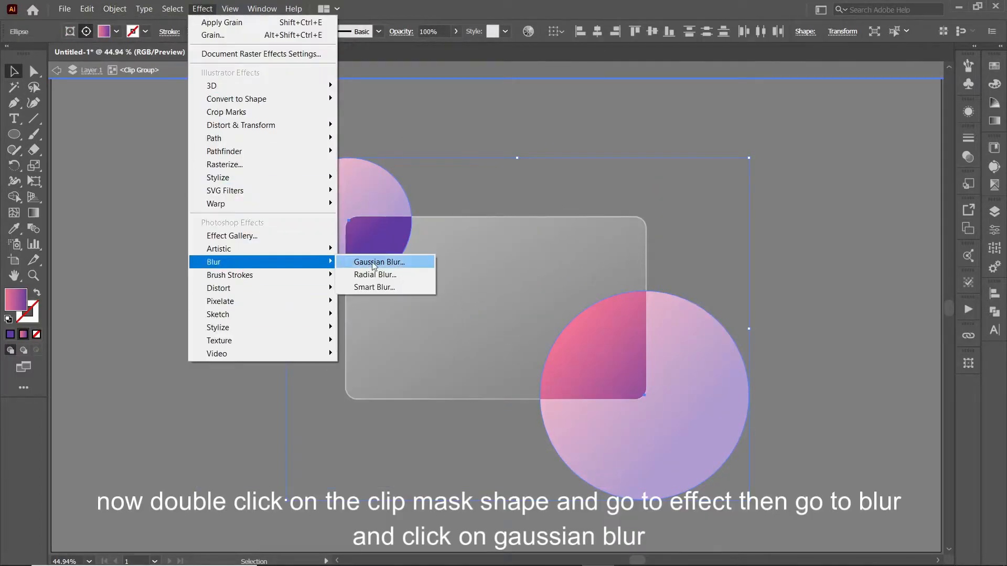
click(386, 262)
drag(810, 467, 808, 466)
click(869, 459)
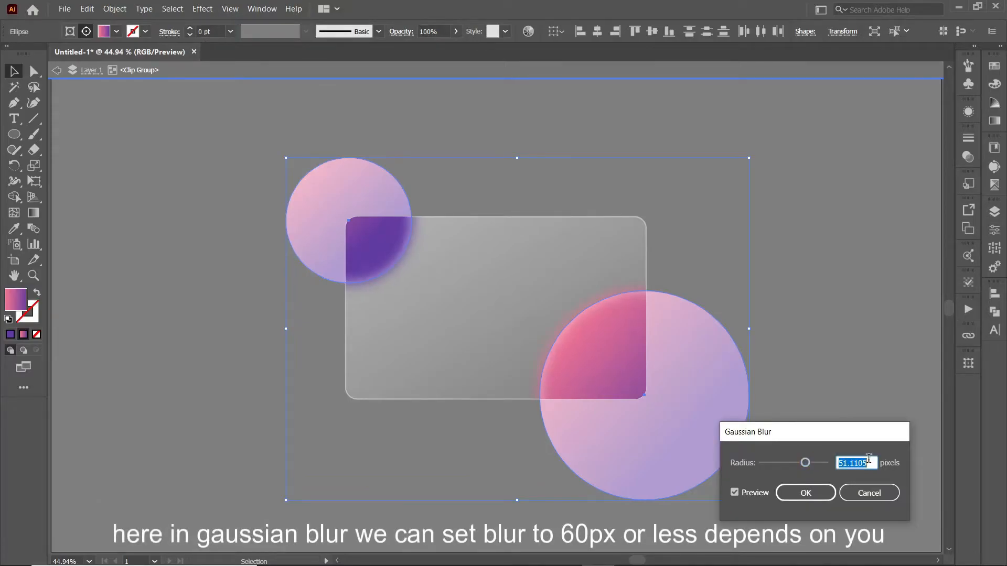
click(803, 493)
double_click(417, 431)
click(439, 370)
right_click(438, 377)
- Bring the card shape in front of both circles
mouse_move(470, 319)
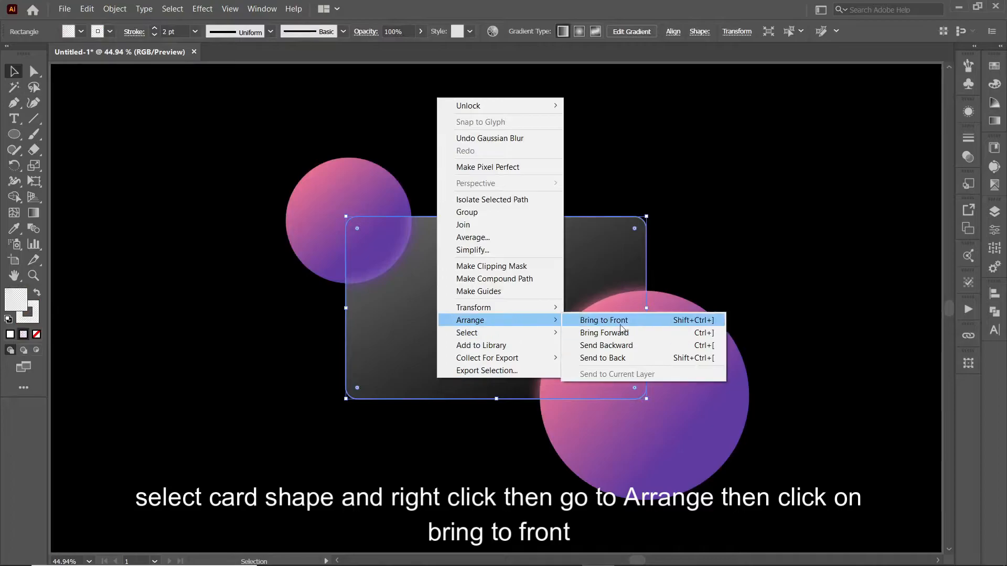
click(603, 320)
click(309, 237)
shift+click(712, 404)
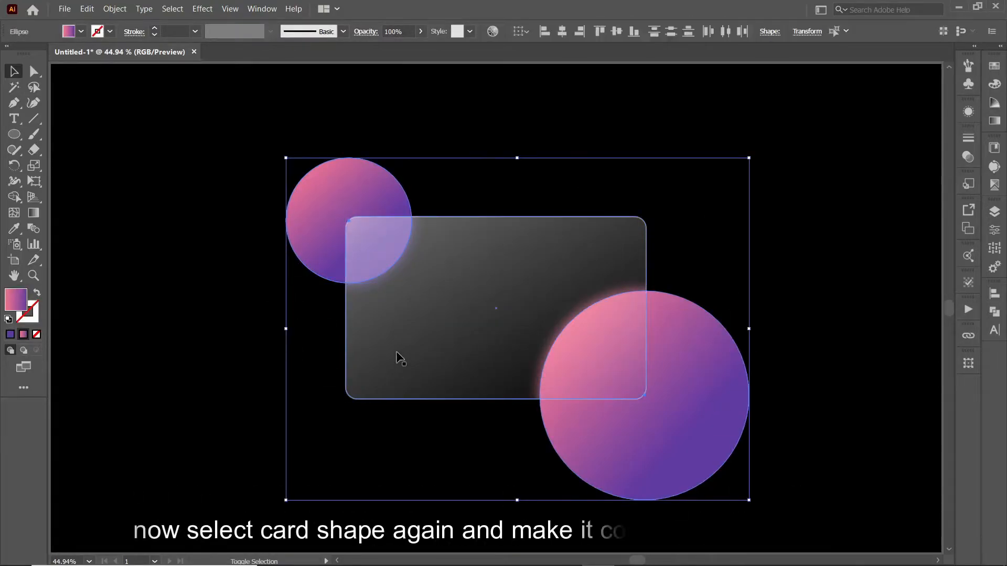
click(209, 357)
- Copy the card shape and paste a copy in front
click(410, 322)
click(86, 9)
click(97, 63)
click(142, 151)
click(87, 9)
click(105, 90)
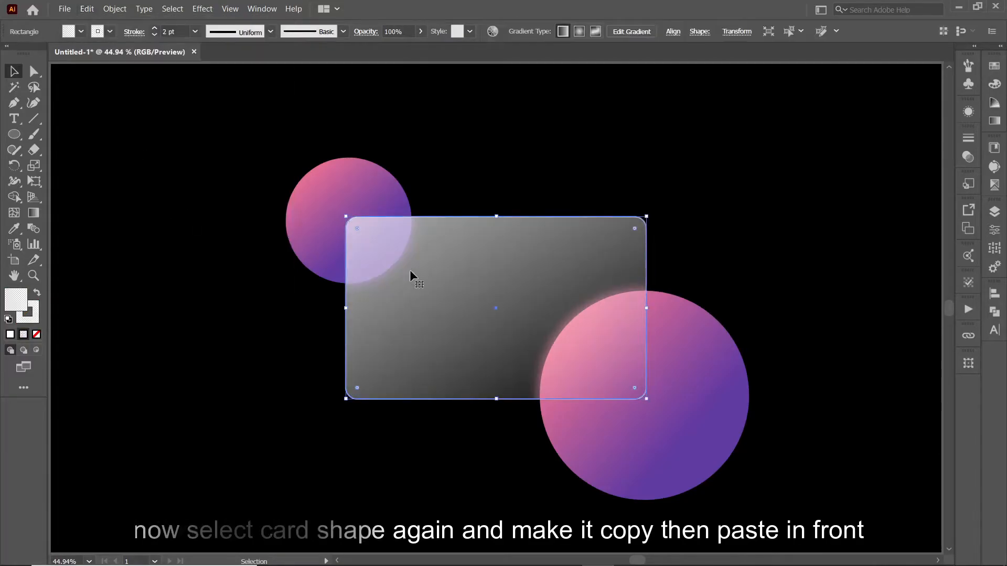
drag(511, 257, 496, 295)
key(ctrl+z)
- Trim the card-copy overlap out of both circles with the Shape Builder
click(325, 190)
shift+click(677, 388)
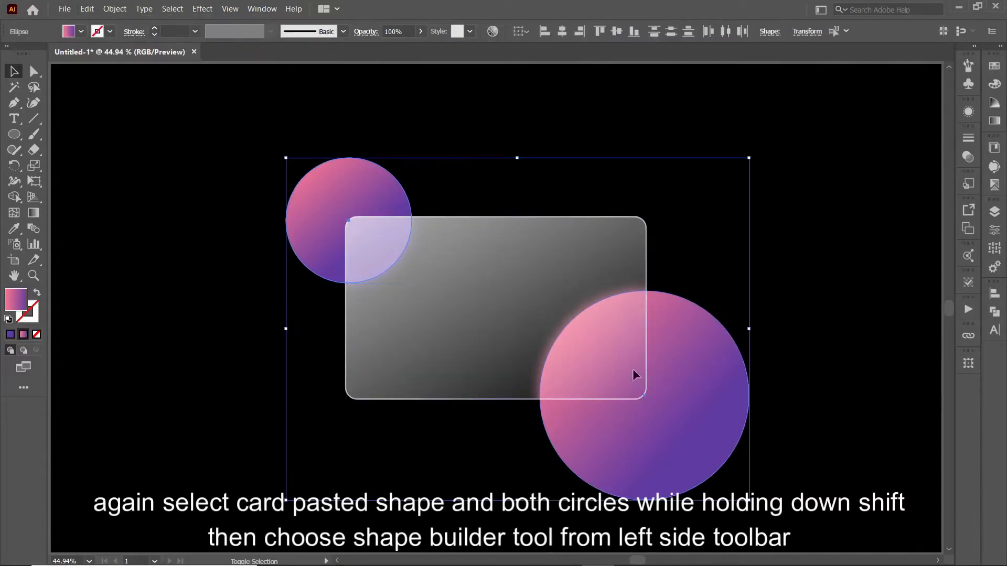
shift+click(486, 269)
drag(7, 202, 132, 197)
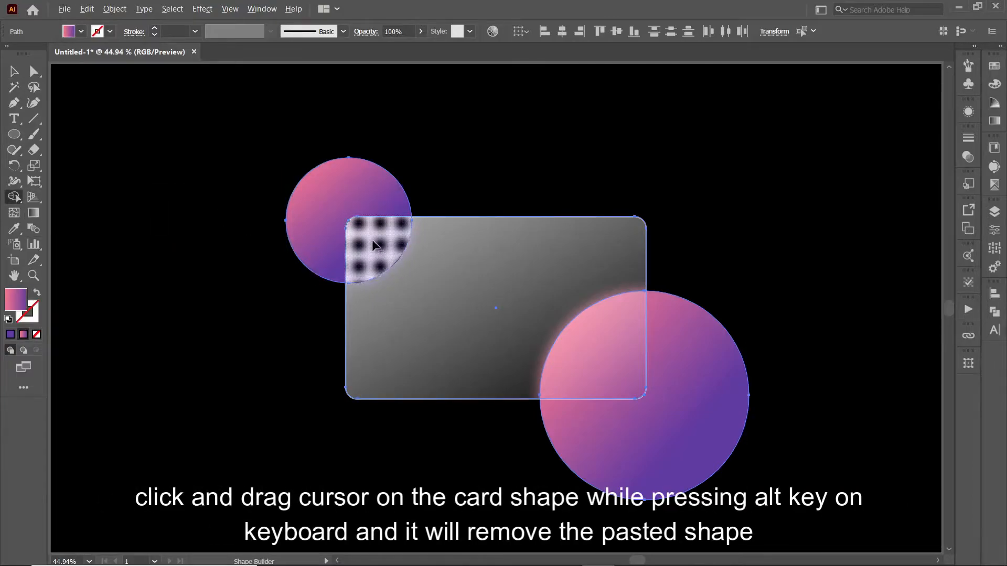
drag(391, 255, 604, 350)
key(v)
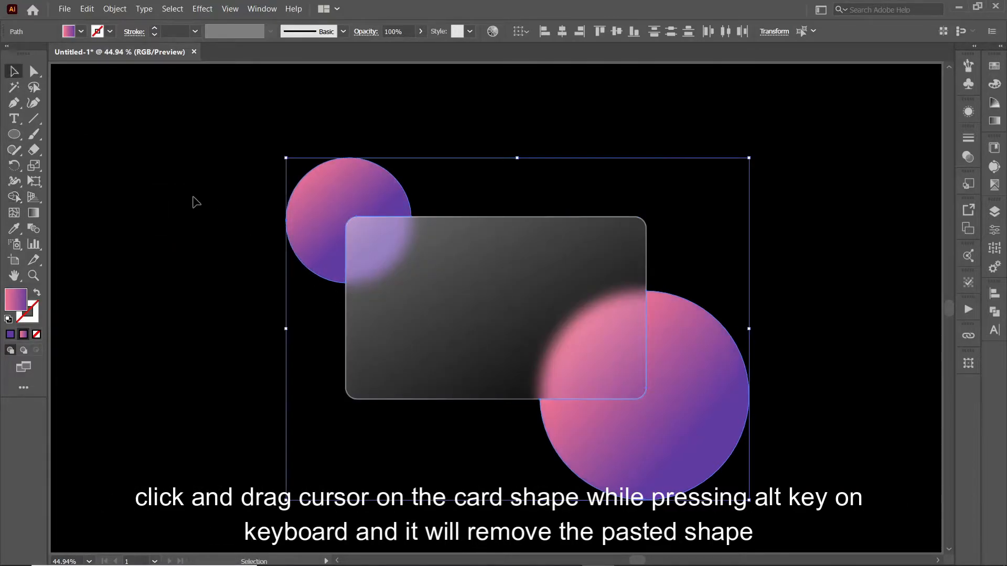
click(310, 231)
click(530, 348)
click(446, 321)
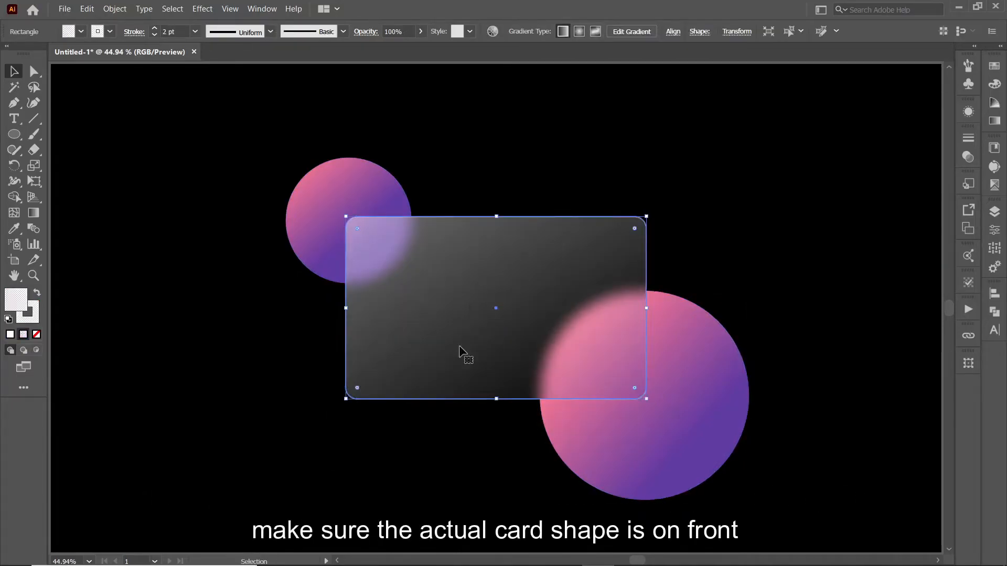
- Bring the card in front of everything
right_click(462, 352)
mouse_move(529, 292)
click(627, 289)
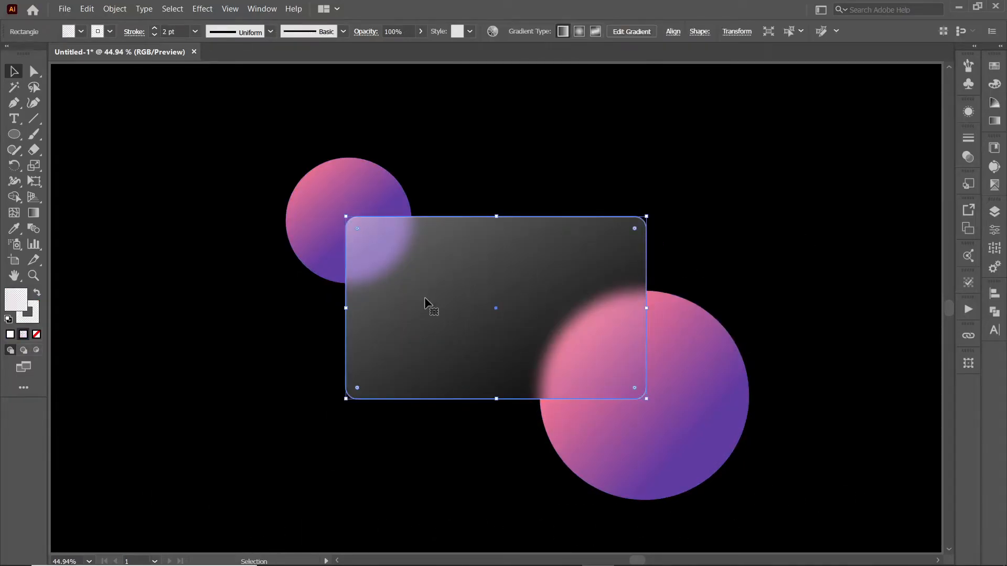
- Apply a Grain texture with intensity 35 and contrast 50 to the card
click(203, 9)
mouse_move(262, 340)
click(380, 358)
drag(883, 116, 906, 147)
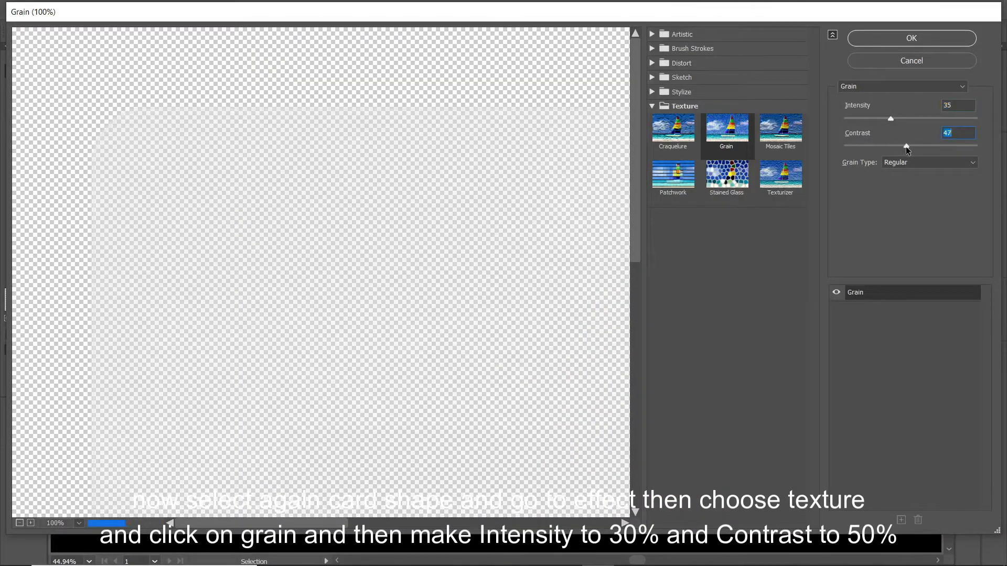
click(921, 38)
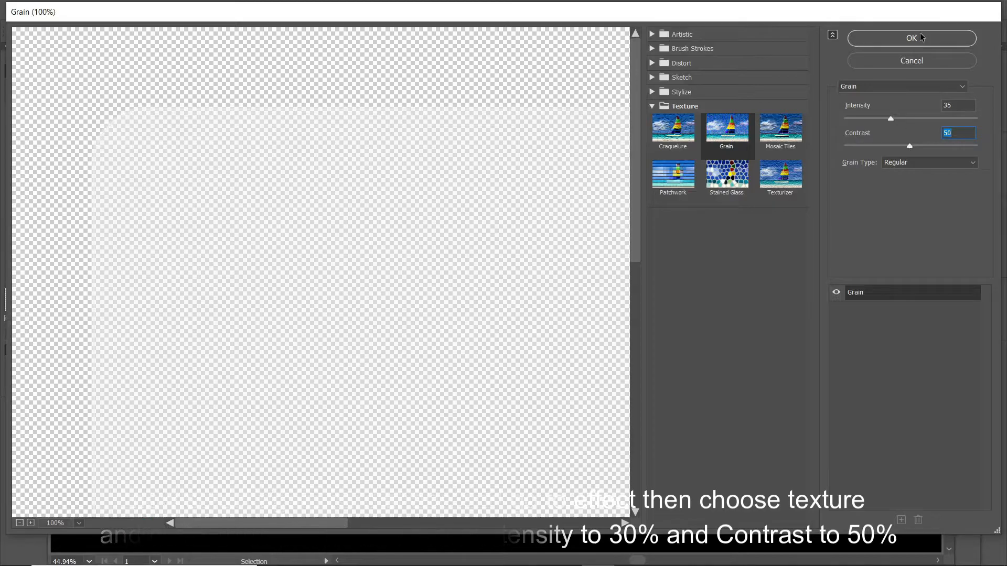
click(685, 134)
key(ctrl+equal)
key(ctrl+equal)
key(ctrl+equal)
key(ctrl+equal)
key(ctrl+equal)
key(ctrl+equal)
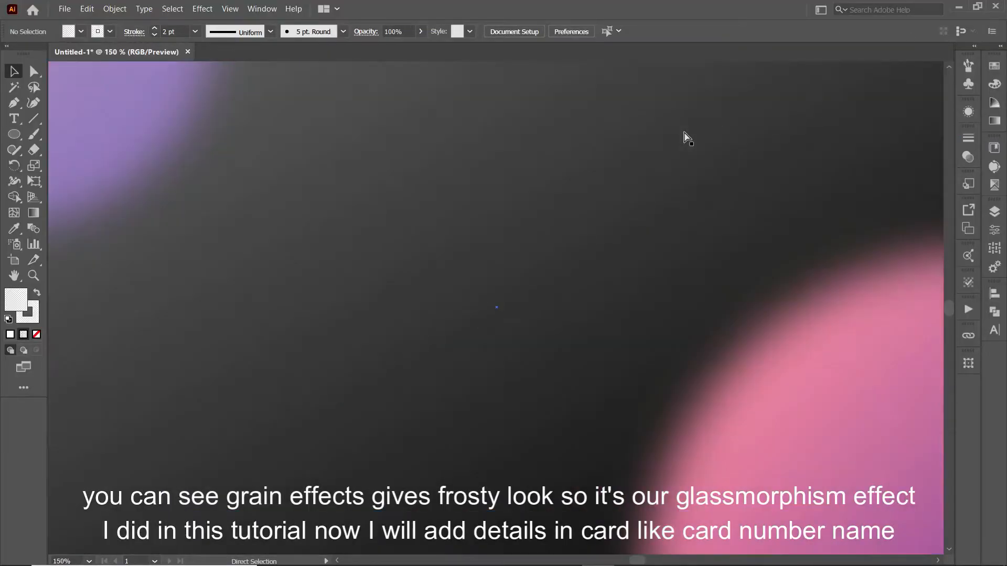
key(ctrl+0)
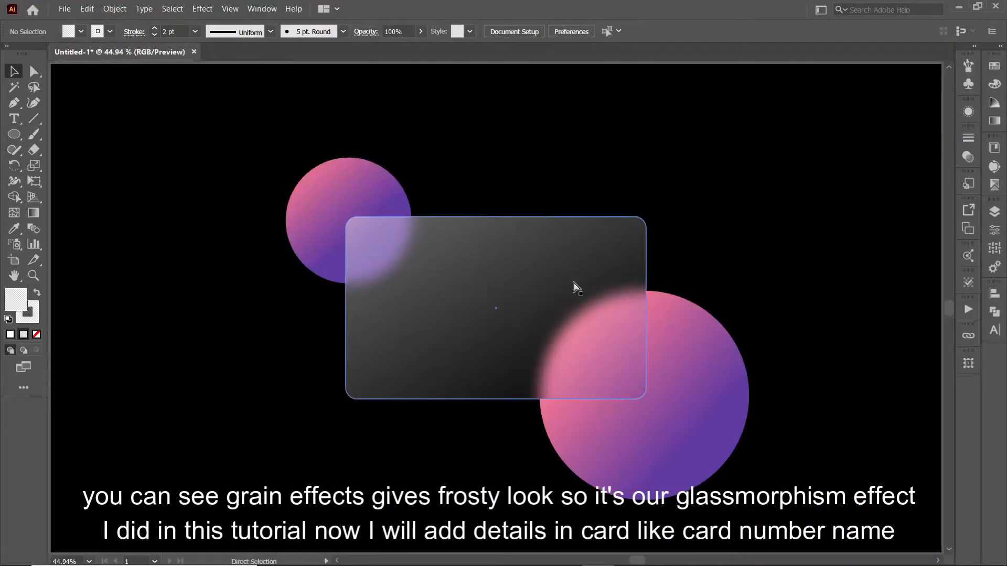
key(ctrl+equal)
drag(573, 285, 540, 258)
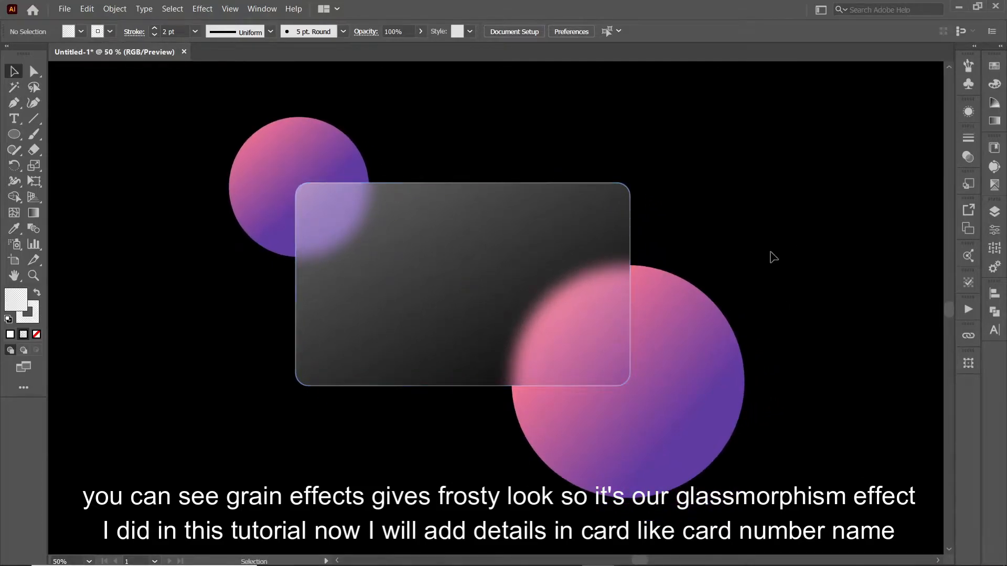
click(14, 118)
click(343, 327)
key(BackSpace)
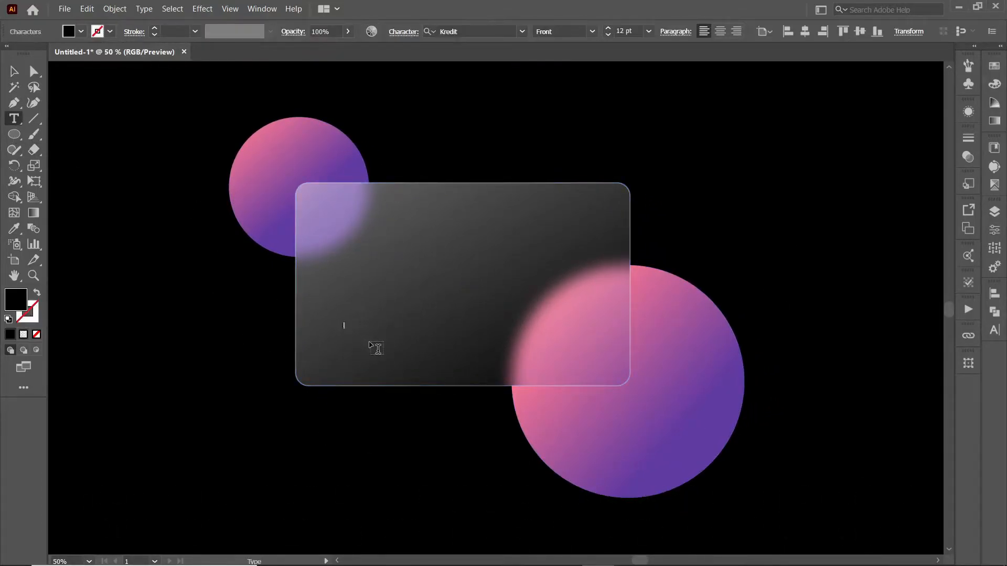
text(1234 5678 9101 1121)
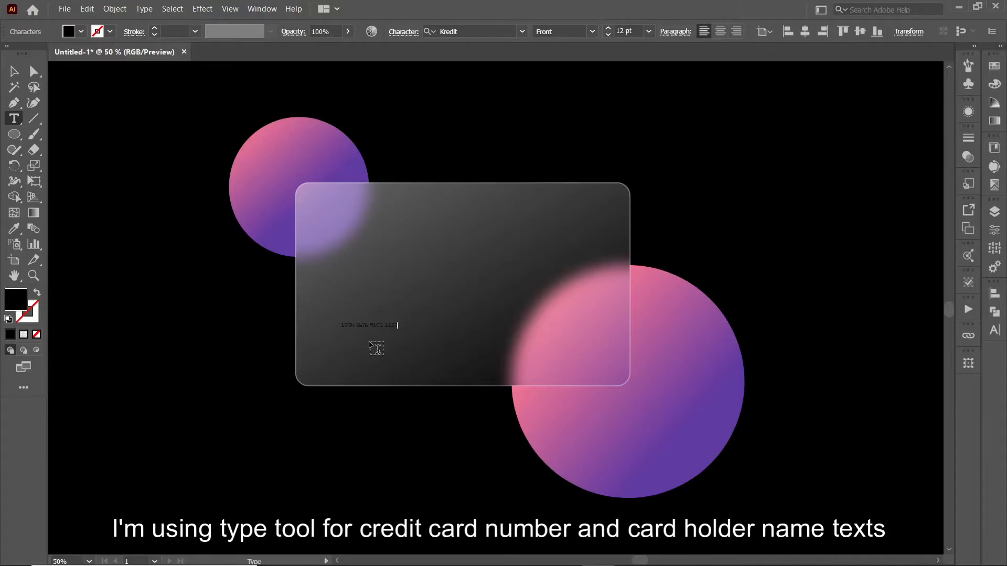
key(Escape)
- Set the card number in Kredit Front, enlarge it and move it into place
click(383, 323)
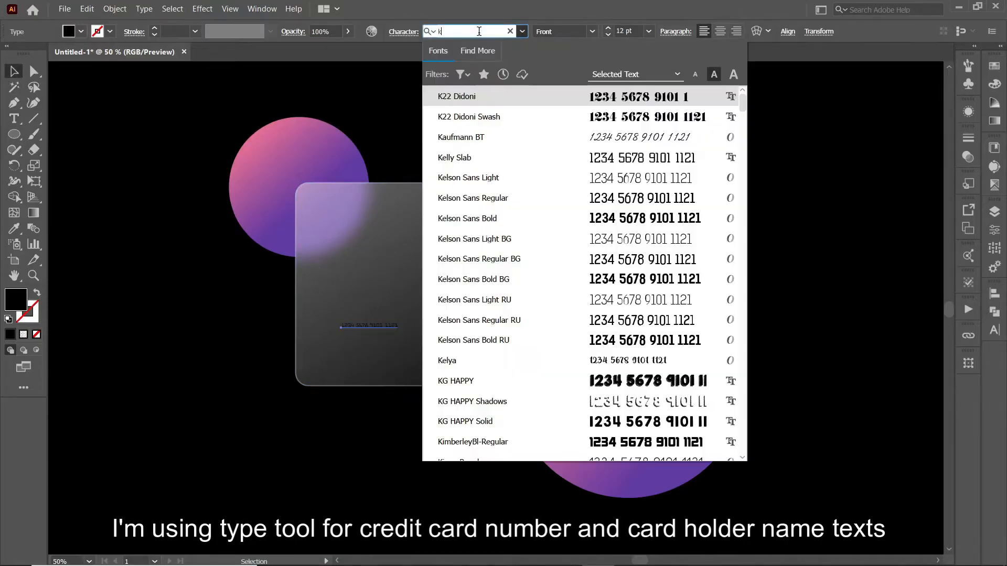
click(528, 96)
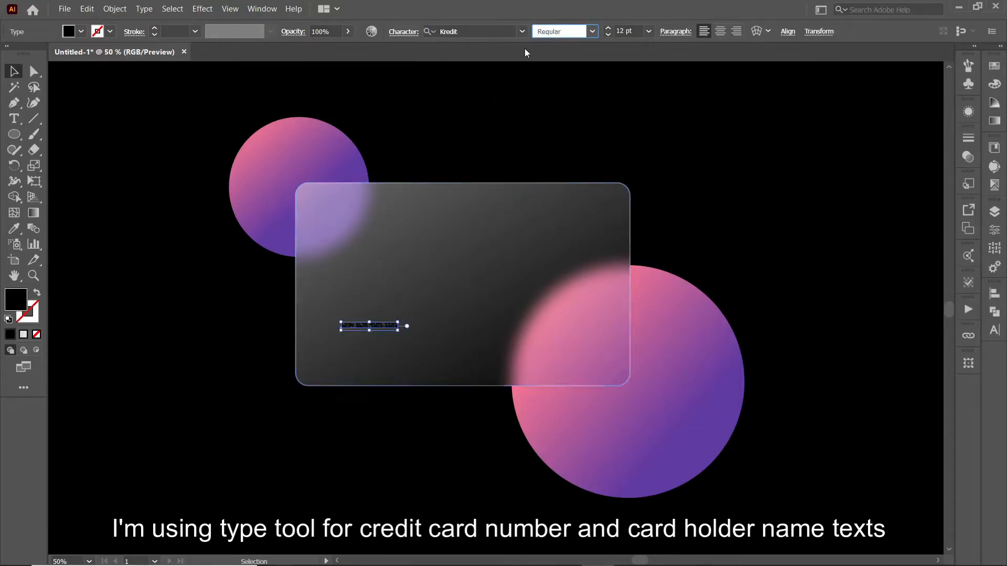
click(509, 32)
click(522, 31)
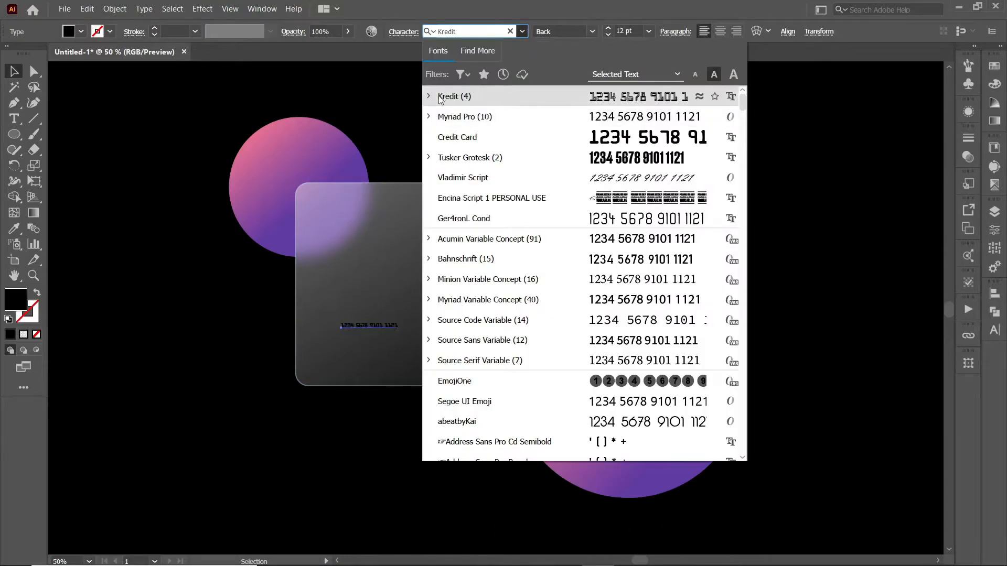
click(459, 142)
drag(398, 323, 616, 283)
drag(347, 310, 328, 312)
- Give the card number a white fill and a thin white stroke
click(81, 31)
click(33, 52)
click(110, 31)
click(33, 51)
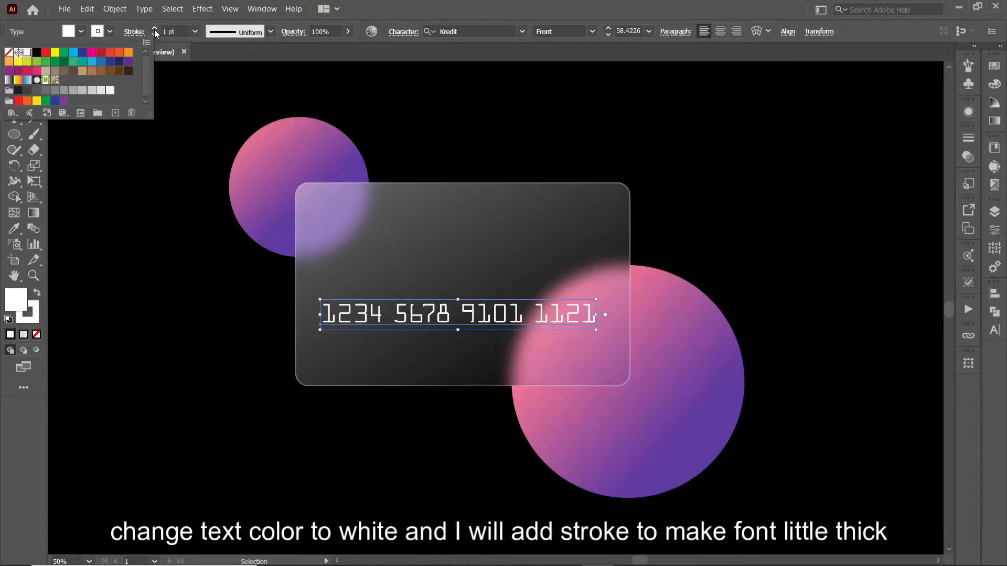
click(155, 29)
click(185, 286)
- Duplicate the number below as a smaller CARD HOLDER label and reposition both lines
drag(451, 314, 386, 353)
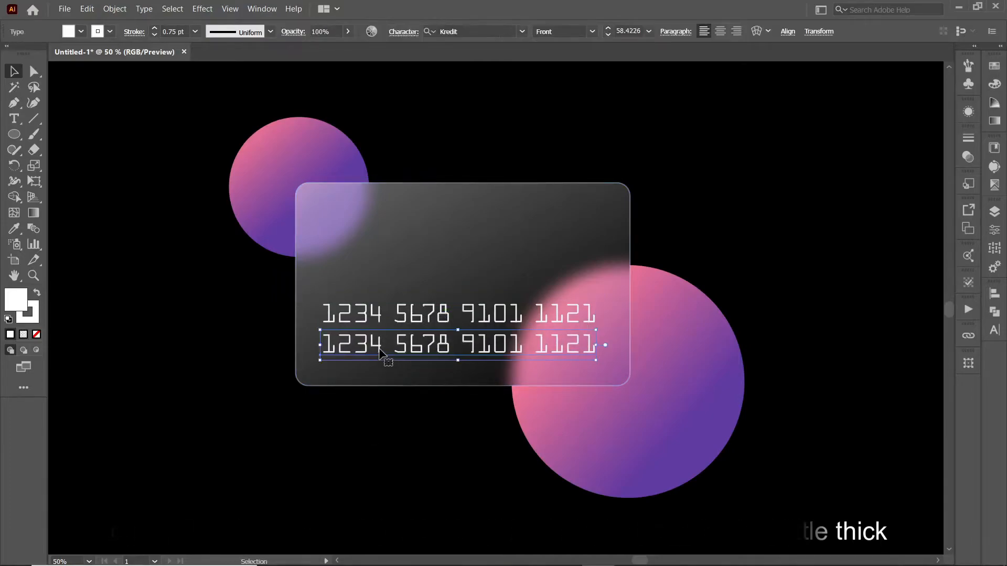
triple_click(385, 344)
text(CARD HOLDER)
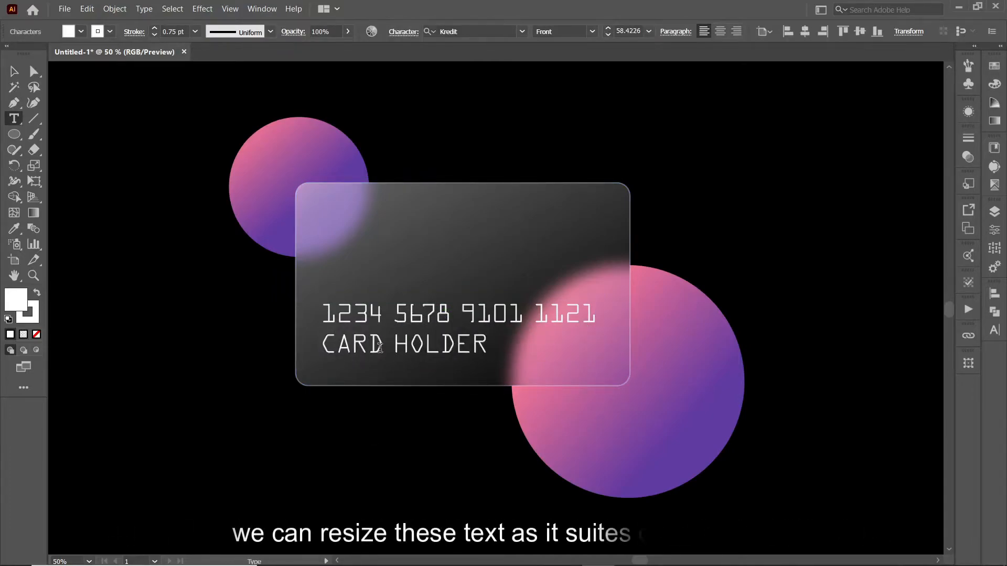
key(Escape)
drag(490, 359, 450, 357)
drag(424, 322, 425, 295)
mouse_move(417, 352)
mouse_down()
mouse_move(418, 322)
mouse_move(433, 362)
mouse_move(442, 359)
mouse_move(408, 350)
mouse_up()
- Copy the label and retype it as the holder's name, then select all the card text
triple_click(429, 361)
key(Escape)
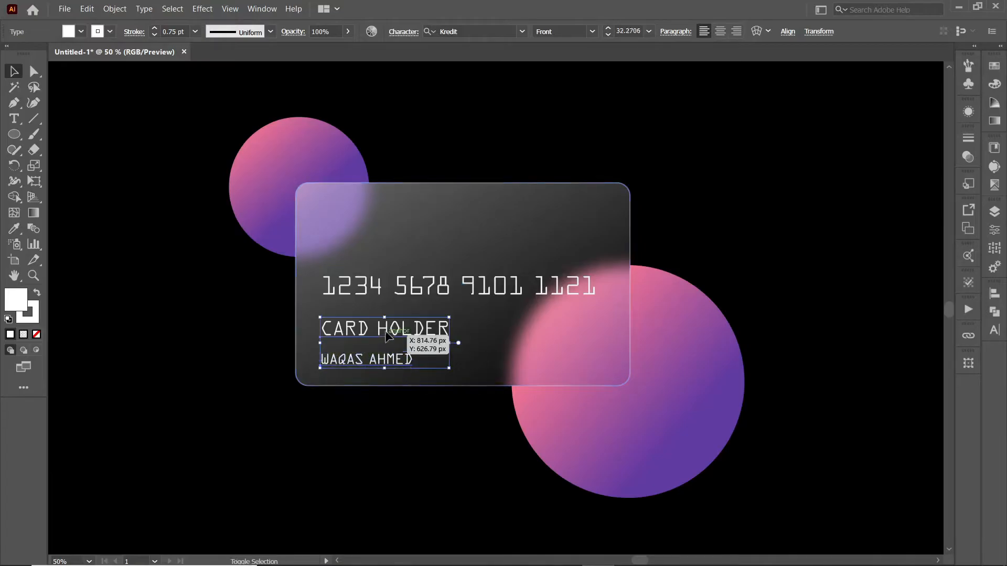
shift+click(384, 335)
shift+click(396, 286)
- Convert the card text to outlines and widen it slightly
click(760, 32)
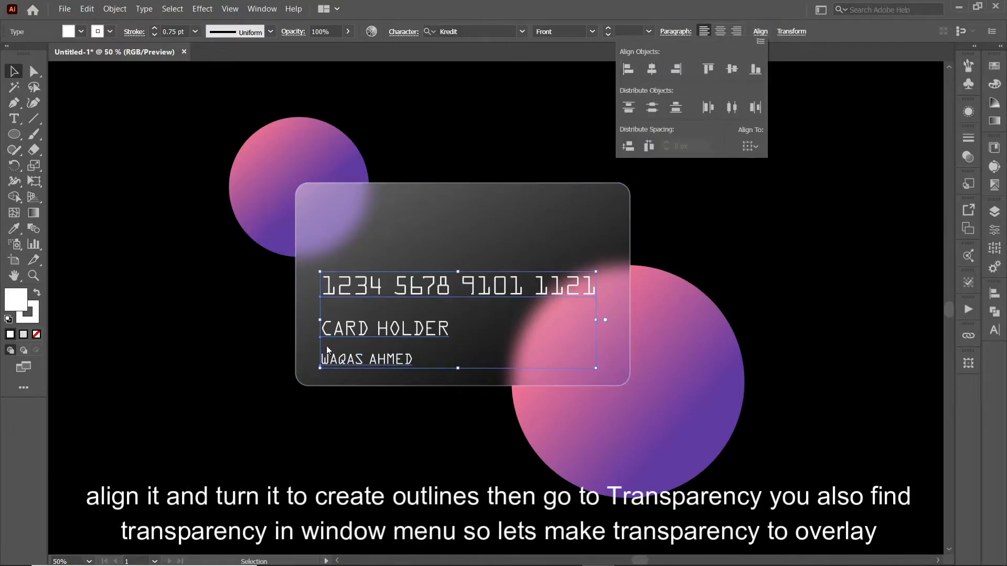
right_click(334, 321)
click(400, 199)
drag(592, 319, 601, 321)
click(337, 445)
click(402, 326)
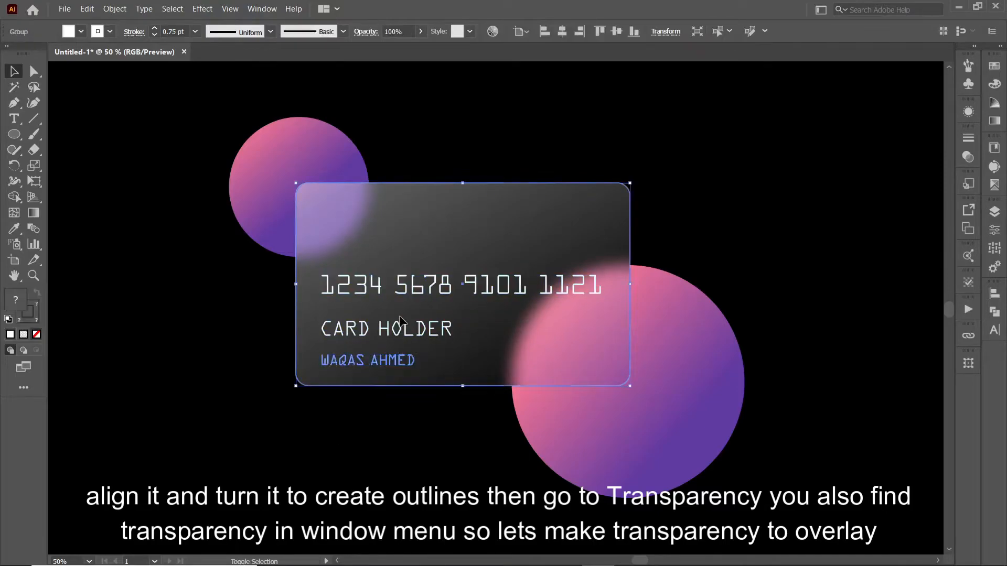
click(402, 322)
- Set the outlined card text's blend mode to Overlay
click(969, 156)
click(836, 153)
click(839, 277)
click(930, 132)
click(698, 210)
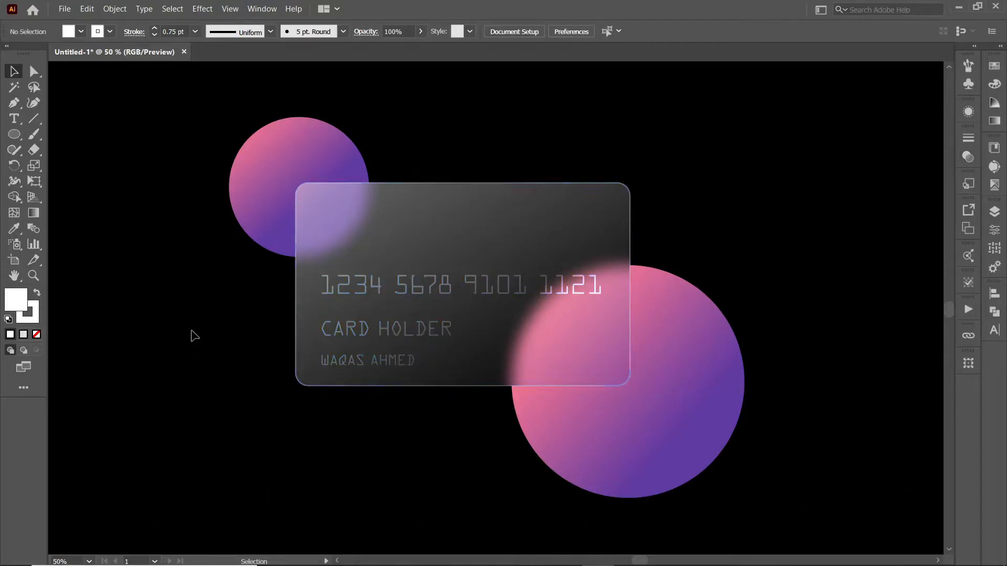
- Draw a circle beside the card and give it the card's glass fill
drag(140, 246, 198, 304)
key(i)
click(378, 225)
key(v)
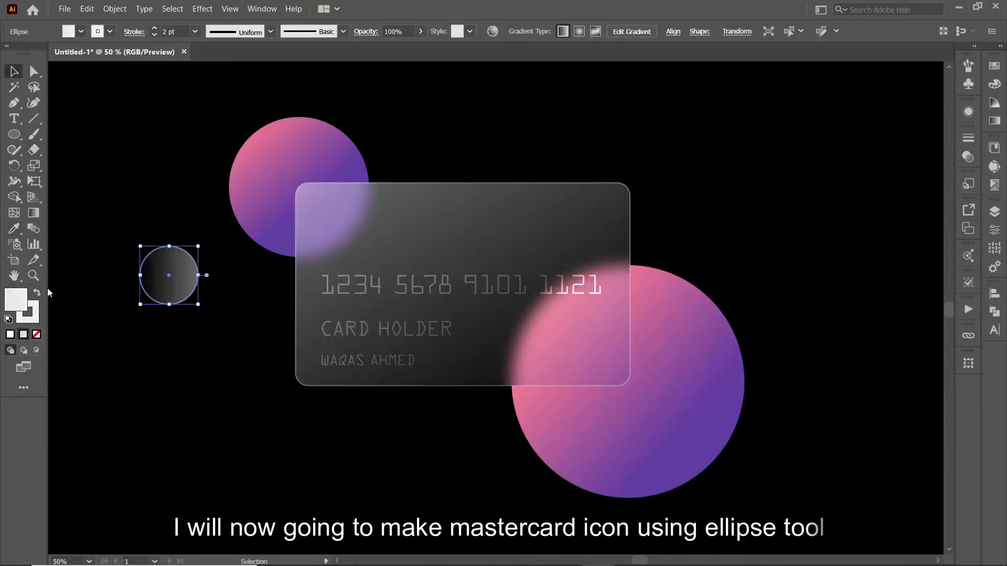
- Turn the circle into a ring with the gradient on a thicker stroke and no fill
click(995, 120)
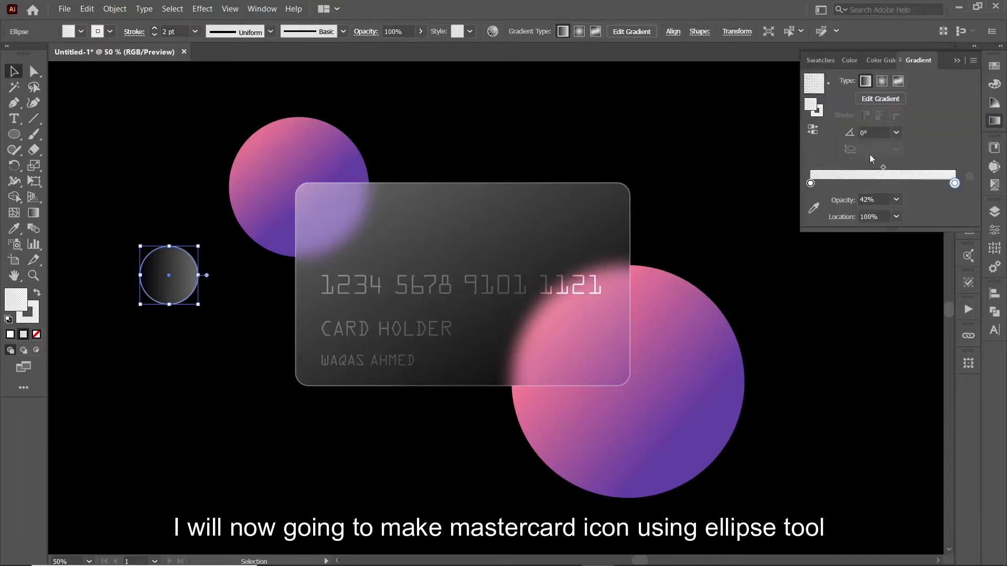
click(821, 112)
click(144, 176)
click(168, 275)
key(shift+x)
click(157, 320)
click(169, 304)
click(155, 28)
click(154, 28)
click(187, 289)
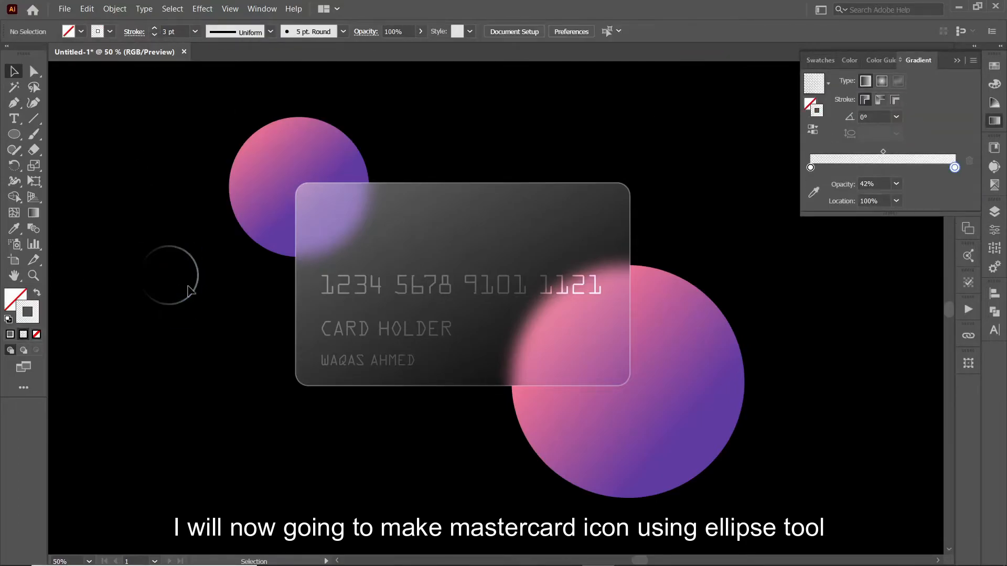
- Make a mirrored copy of the ring, flipping its gradient to 180°
right_click(192, 296)
mouse_move(236, 220)
click(346, 272)
key(Return)
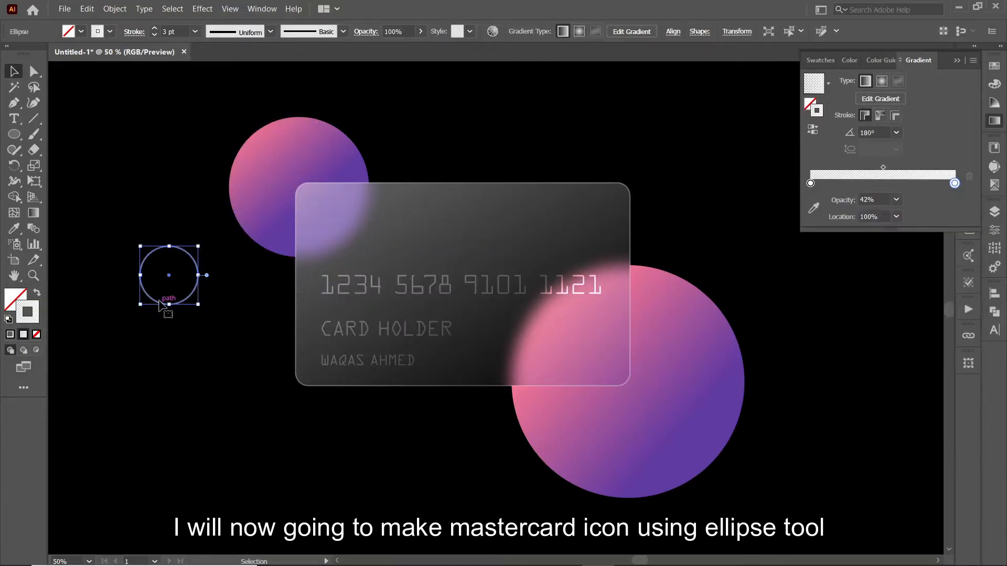
- Overlap the two rings on the card's top-right corner and draw a small rounded rectangle for the chip
drag(132, 298, 116, 300)
drag(174, 314, 204, 379)
key(Delete)
click(177, 303)
drag(193, 346, 602, 220)
click(734, 239)
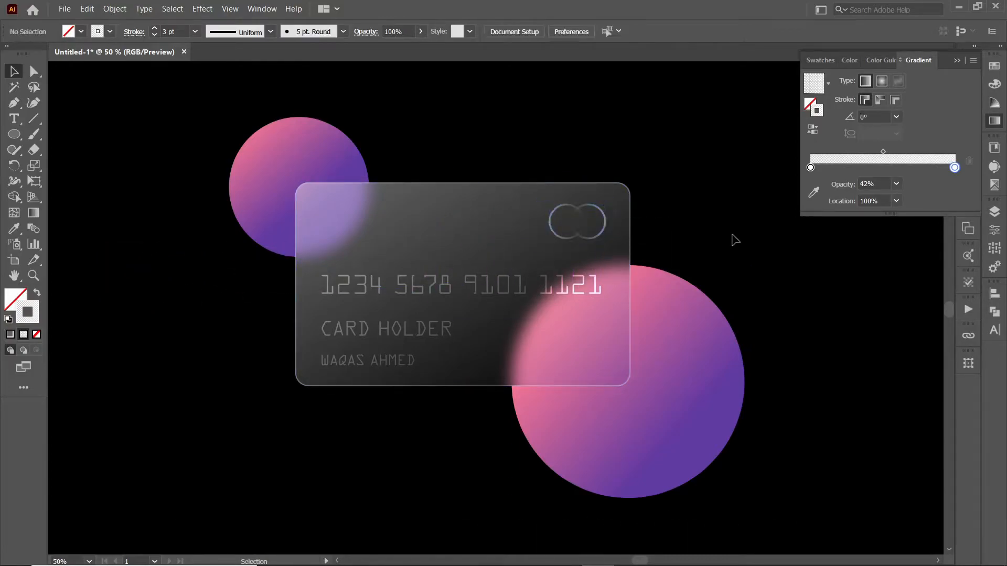
drag(8, 137, 78, 153)
drag(169, 274, 172, 282)
- Make the chip rectangle white with no stroke and zoom in on it
triple_click(154, 35)
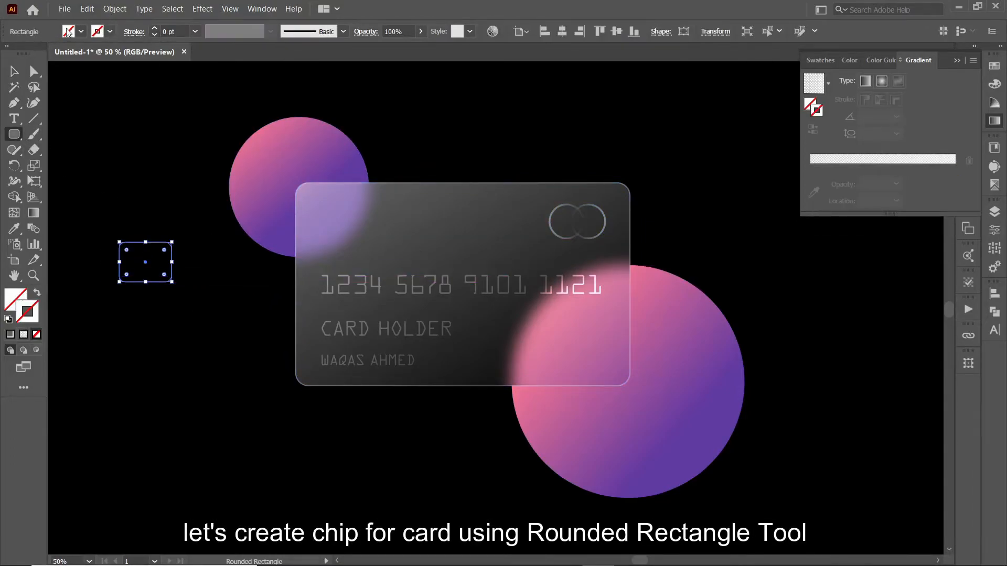
click(81, 32)
click(29, 52)
click(97, 183)
key(v)
click(92, 157)
key(ctrl+plus)
key(ctrl+plus)
key(ctrl+plus)
drag(325, 261, 624, 310)
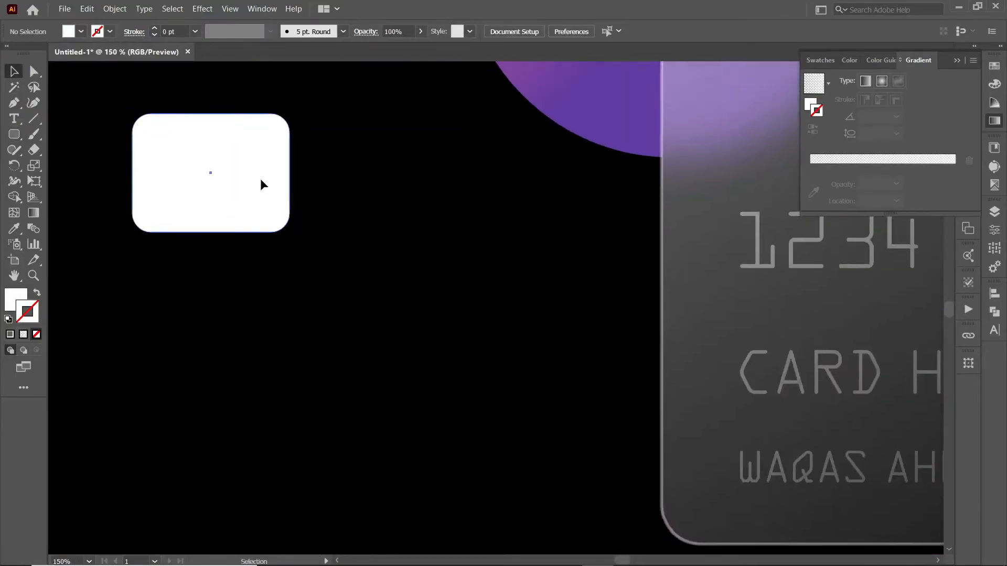
drag(263, 184, 331, 271)
- Draw a thin horizontal bar across the chip and duplicate it into three bars
drag(14, 135, 58, 135)
mouse_move(236, 183)
mouse_down()
mouse_move(247, 212)
mouse_move(243, 341)
mouse_up()
key(v)
click(254, 334)
click(241, 267)
drag(309, 262, 335, 269)
drag(363, 269, 366, 266)
drag(195, 268, 196, 284)
alt+shift+drag(196, 284, 197, 257)
key(ctrl+d)
- Group the three bars and centre them vertically on the chip
drag(172, 208, 204, 310)
drag(284, 348, 339, 217)
shift+click(341, 302)
key(ctrl+g)
drag(376, 348, 264, 183)
click(616, 31)
right_click(341, 228)
click(388, 223)
right_click(309, 284)
click(388, 277)
- Copy a bar, rotate it upright and place two vertical bars across the chip
click(352, 286)
key(ctrl+c)
key(ctrl+f)
shift+drag(370, 279, 283, 216)
drag(279, 244, 245, 225)
alt+drag(243, 318, 314, 358)
drag(310, 236, 310, 246)
shift+click(329, 230)
- Divide the chip along the bars with Pathfinder and delete the protruding ends and top strip
key(ctrl+a)
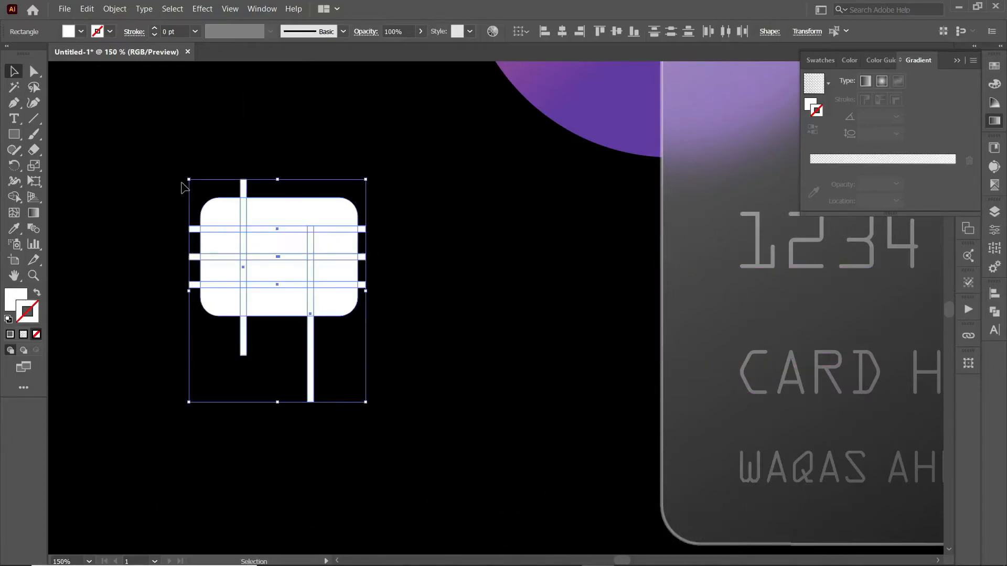
click(995, 312)
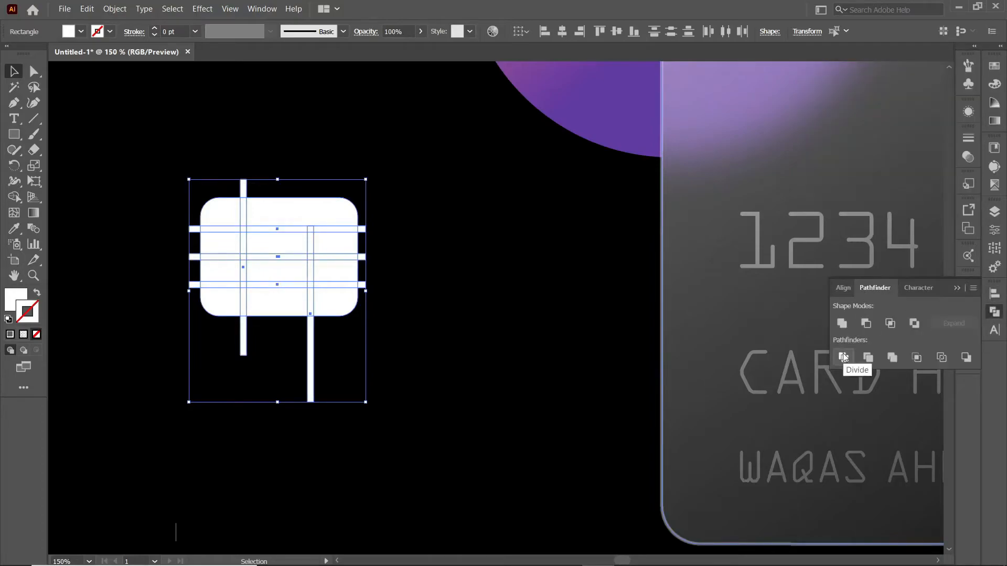
click(844, 357)
double_click(313, 268)
drag(341, 388, 219, 345)
key(Delete)
drag(312, 330, 311, 199)
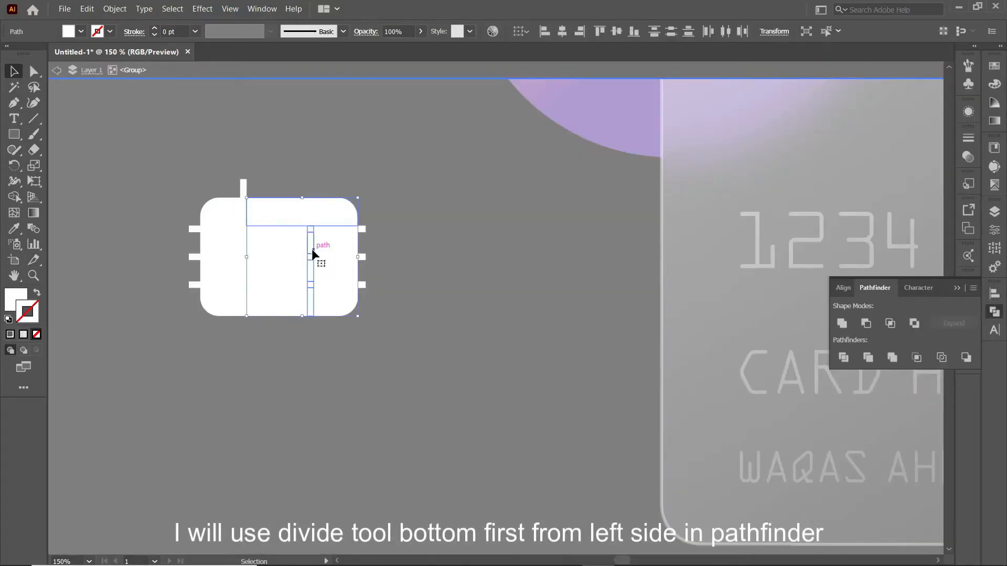
key(Delete)
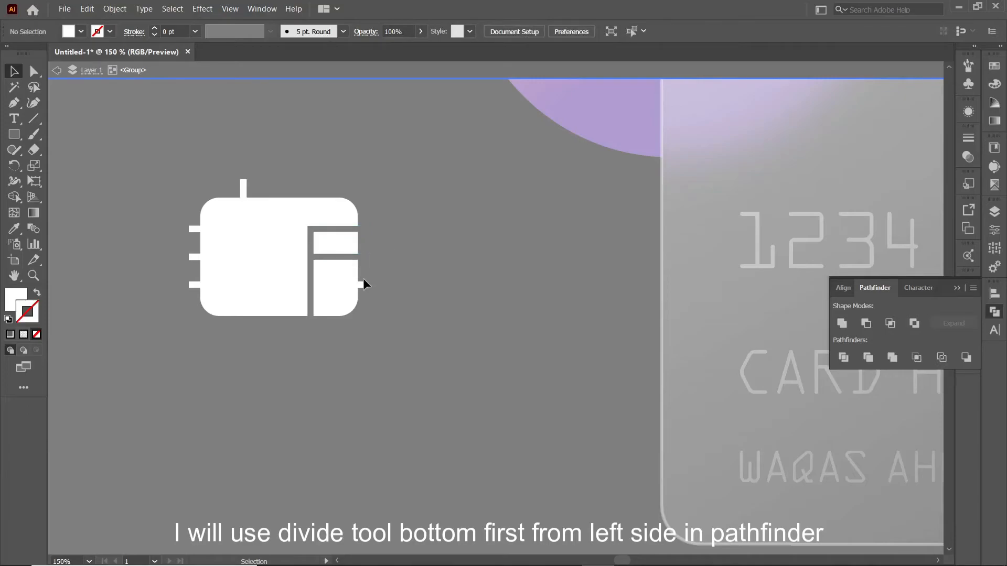
- Delete the remaining stray bar pieces and slivers, leaving a 3-by-4 grid of segments
drag(241, 201, 241, 202)
key(Delete)
drag(241, 310, 242, 317)
key(Delete)
drag(192, 220, 192, 301)
key(Delete)
click(220, 229)
key(Delete)
click(214, 256)
key(Delete)
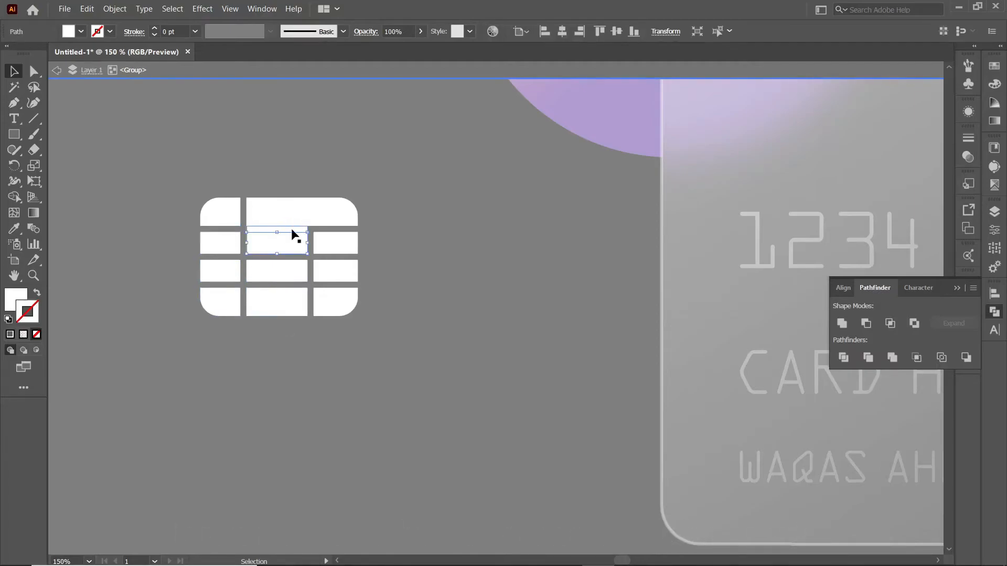
click(292, 229)
key(Delete)
double_click(366, 355)
- Move the chip group onto the card's upper-left corner
click(299, 299)
drag(454, 301, 243, 342)
click(956, 288)
drag(116, 268, 327, 141)
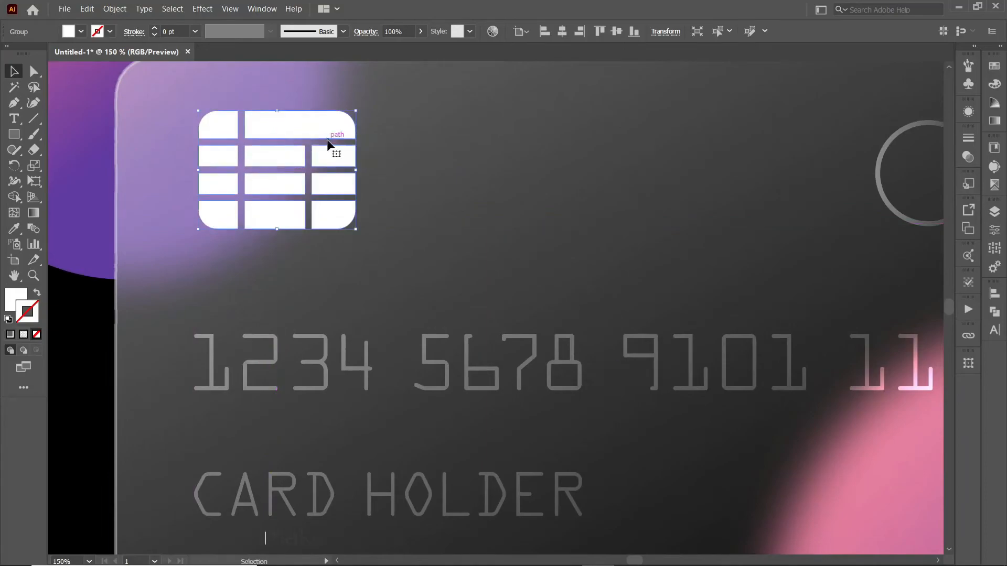
- Nudge the chip slightly left and set its blend mode to Overlay
click(236, 278)
drag(230, 176, 229, 176)
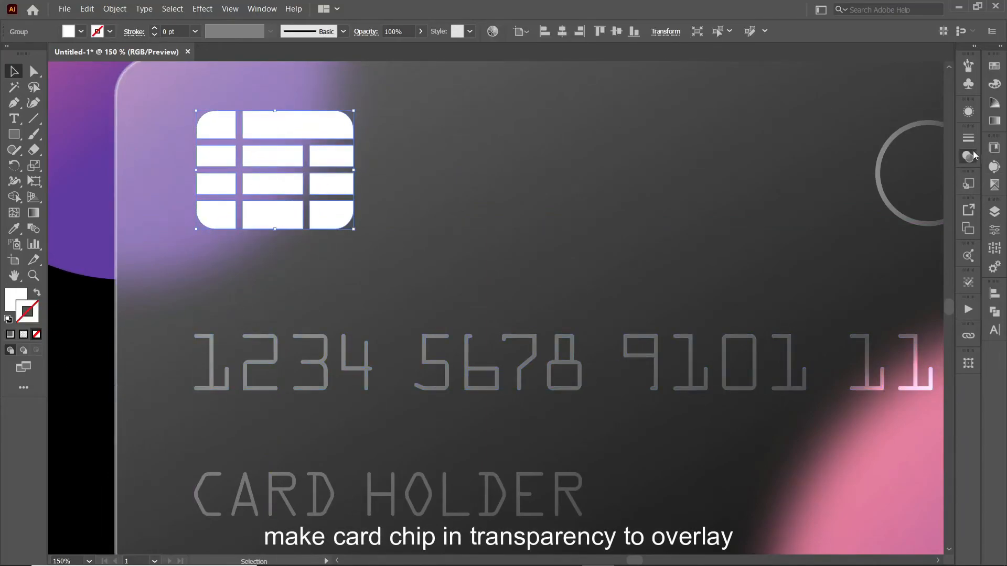
click(969, 156)
click(837, 153)
click(829, 283)
click(838, 152)
click(829, 283)
click(86, 319)
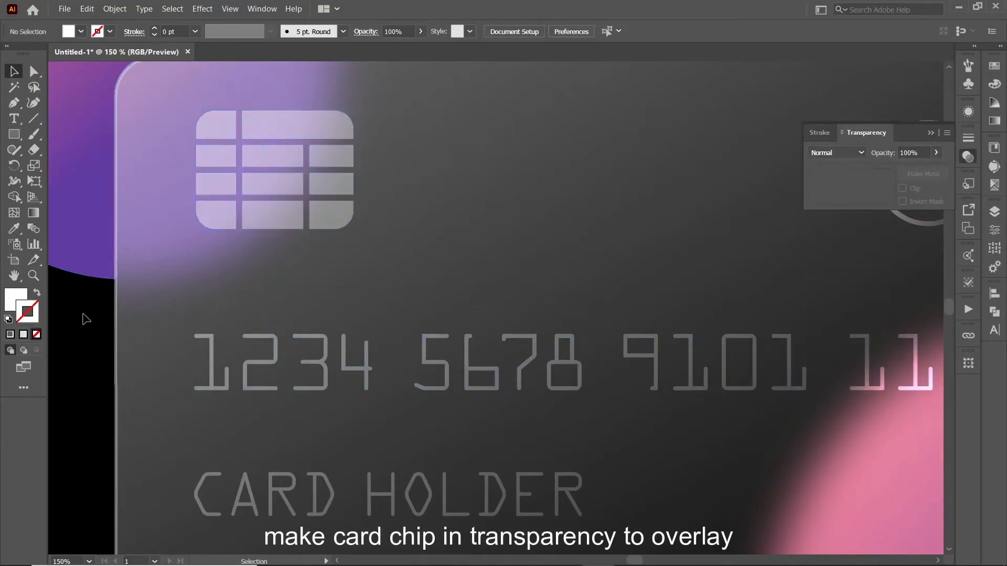
click(96, 274)
click(94, 314)
click(930, 132)
- Fit the artboard in view and expand the Mastercard logo rings into shapes
key(ctrl+minus)
key(ctrl+0)
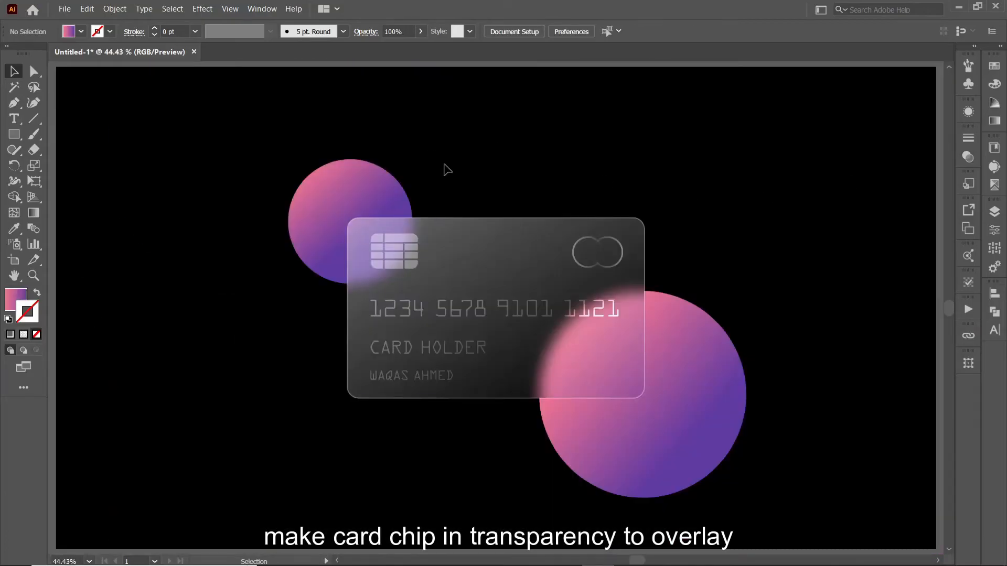
click(399, 308)
shift+click(426, 347)
shift+click(433, 376)
shift+click(598, 260)
shift+click(560, 253)
click(619, 252)
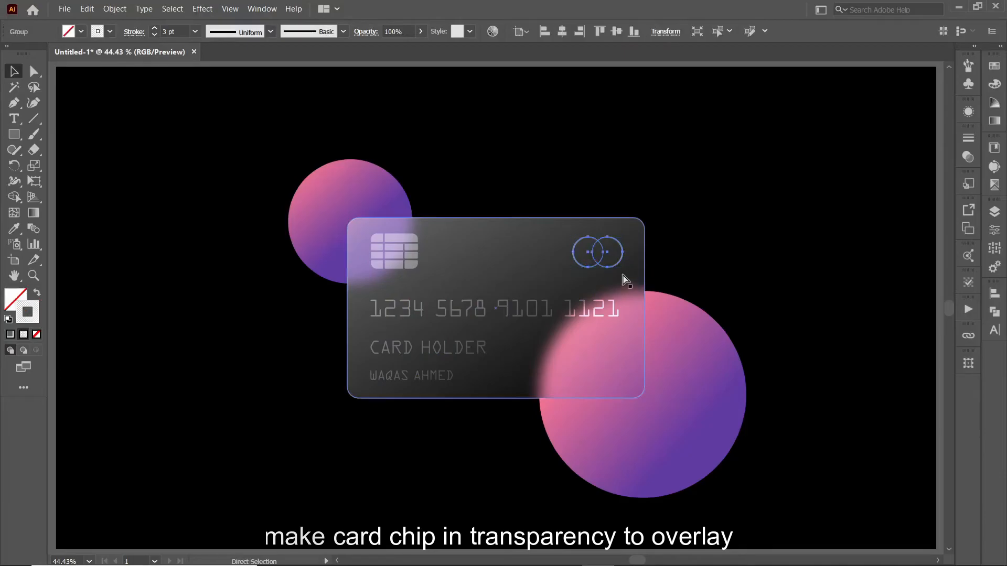
click(115, 9)
click(135, 145)
- Select the logo rings, chip, card number, CARD HOLDER label, holder name and card together
key(Return)
click(464, 166)
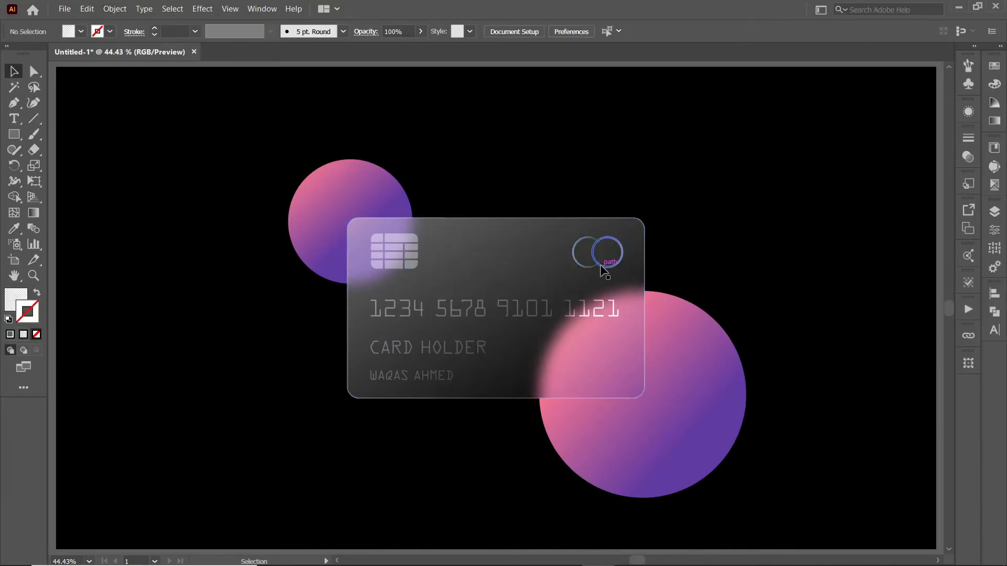
click(603, 267)
shift+click(409, 264)
shift+click(412, 307)
shift+click(407, 347)
shift+click(406, 378)
shift+click(448, 398)
right_click(447, 400)
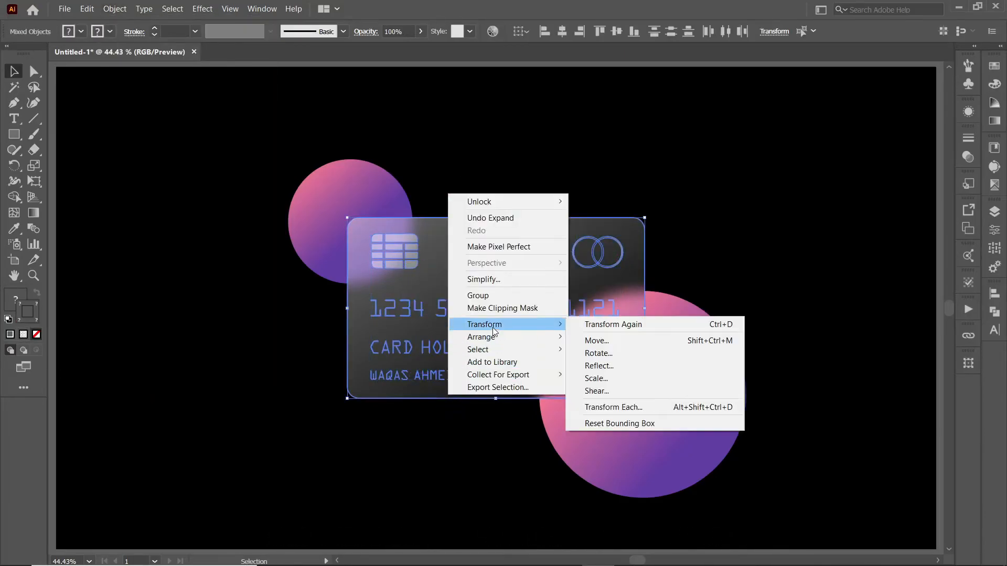
- Marquee-select all the artwork and group it with Object > Group
click(479, 295)
click(310, 305)
drag(749, 496, 297, 155)
click(115, 9)
click(131, 64)
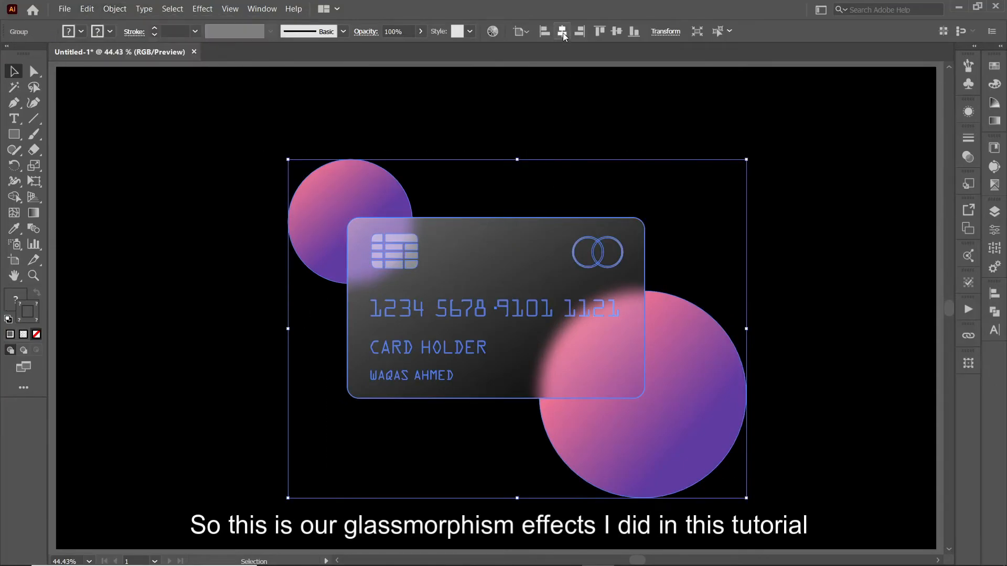
- Centre the group horizontally and vertically on the artboard and enlarge it to about 1072 px wide
click(562, 31)
click(615, 33)
drag(724, 309, 742, 313)
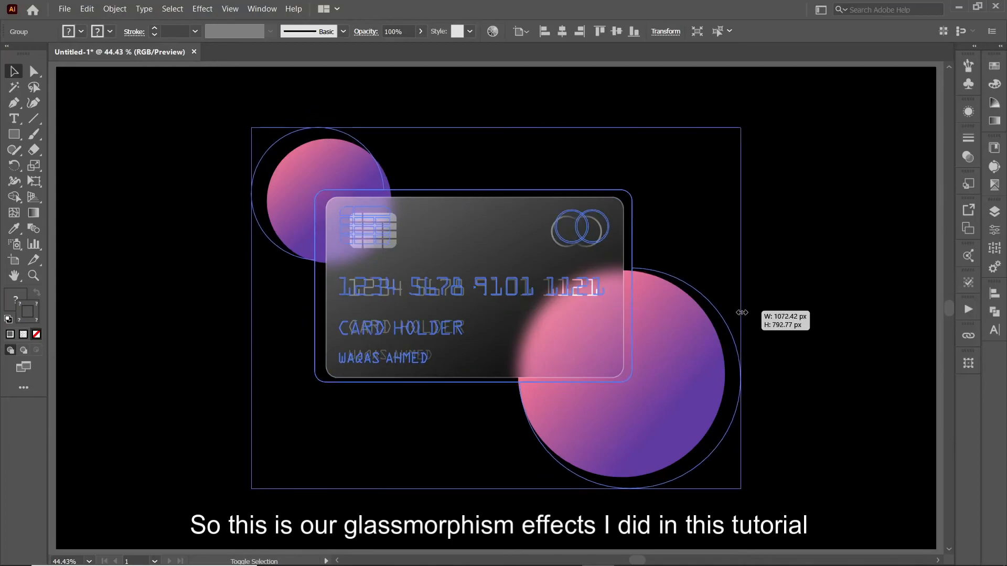
click(805, 318)
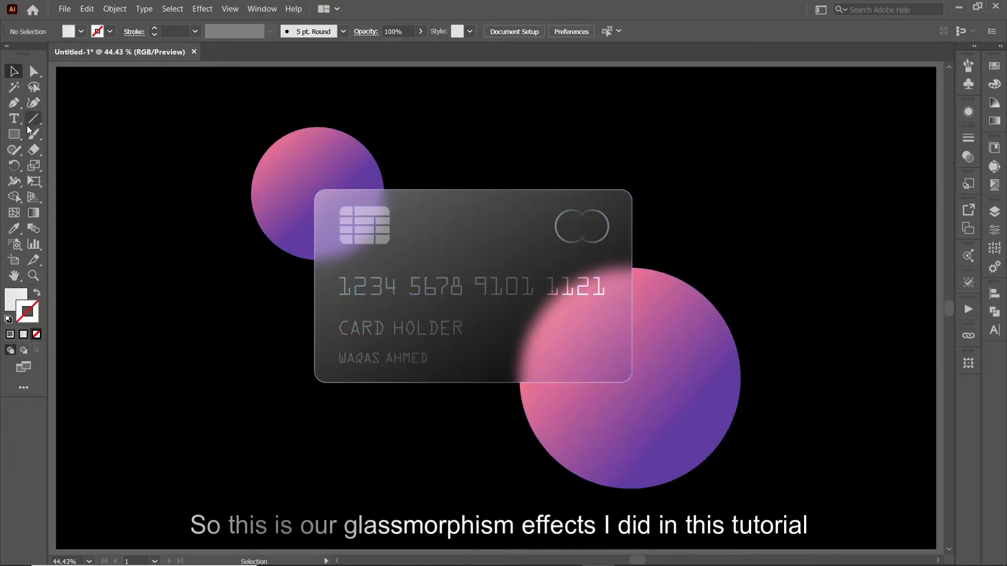
- Add the 12/18 date near the card's bottom, enlarge it and fill it white
key(t)
click(504, 357)
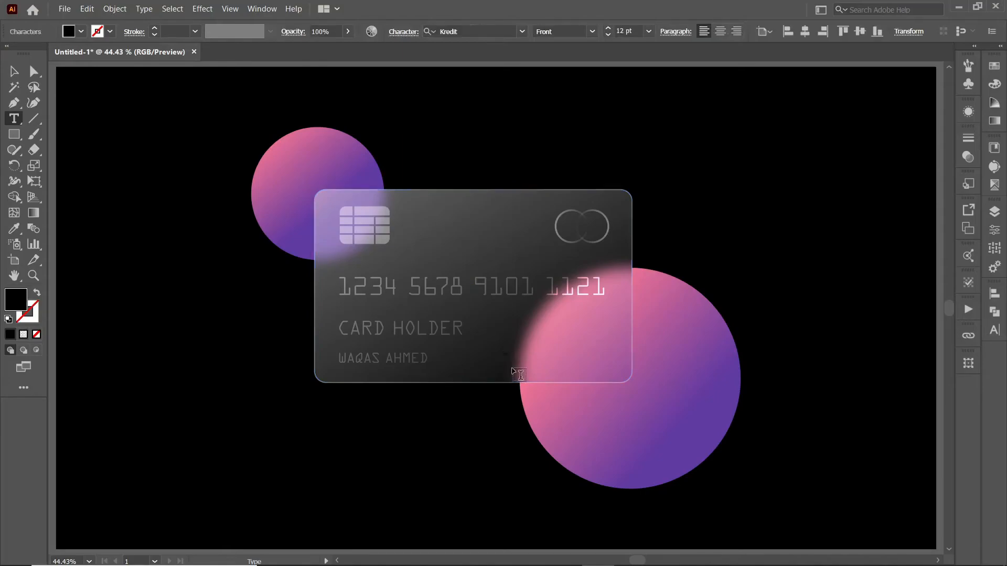
click(14, 71)
drag(517, 357, 546, 352)
click(80, 32)
click(27, 52)
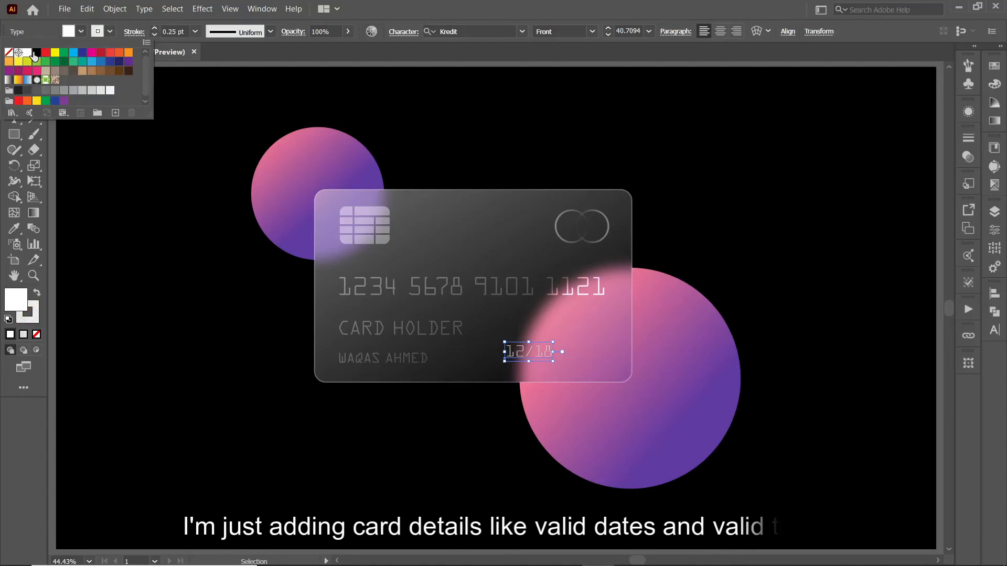
click(405, 409)
click(528, 352)
- Set the 12/18 date's blend mode to Soft Light and reposition it on the card
click(968, 157)
click(837, 153)
click(836, 288)
click(836, 152)
click(829, 297)
click(522, 420)
drag(536, 354, 595, 361)
- Place a copy of the date to its right and retype it as 22/24
drag(504, 361, 498, 361)
double_click(579, 362)
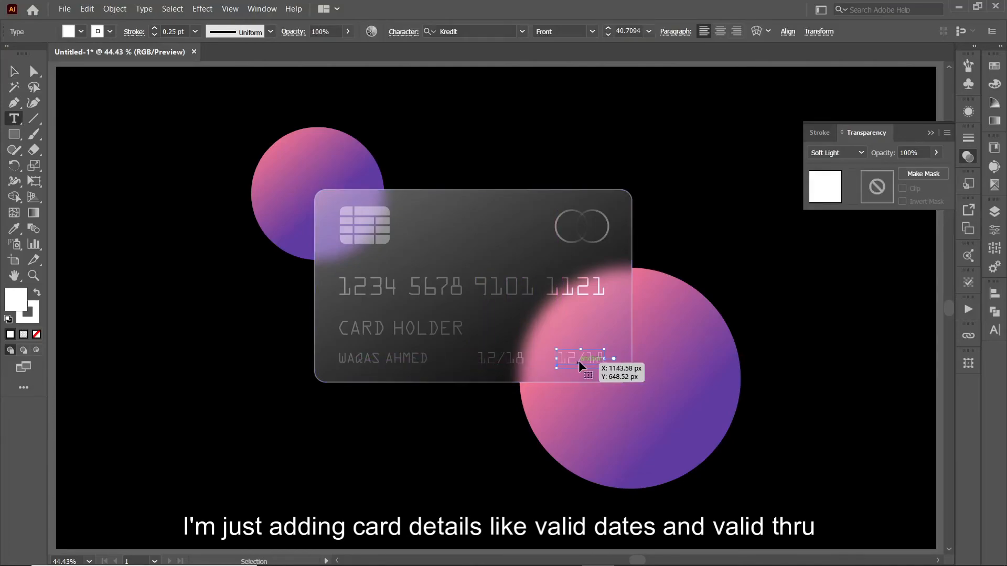
double_click(579, 360)
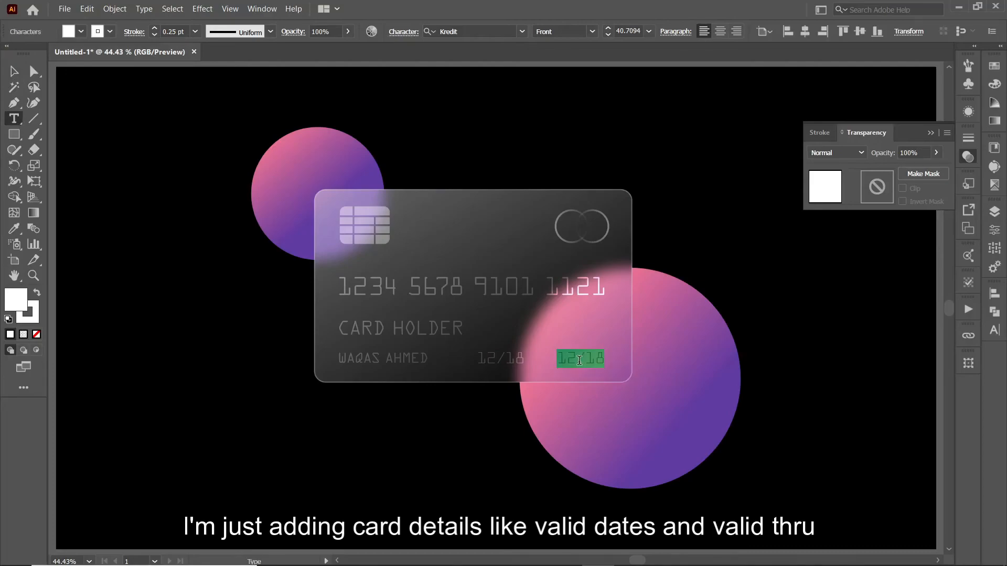
text(20)
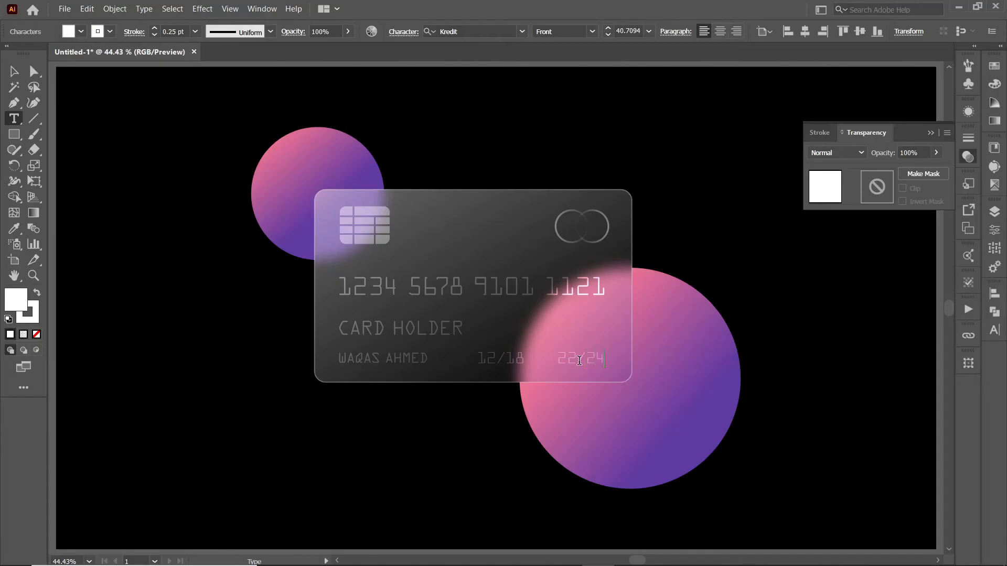
click(16, 74)
click(344, 420)
key(ctrl+plus)
key(ctrl+plus)
key(ctrl+plus)
key(ctrl+plus)
drag(389, 439, 369, 330)
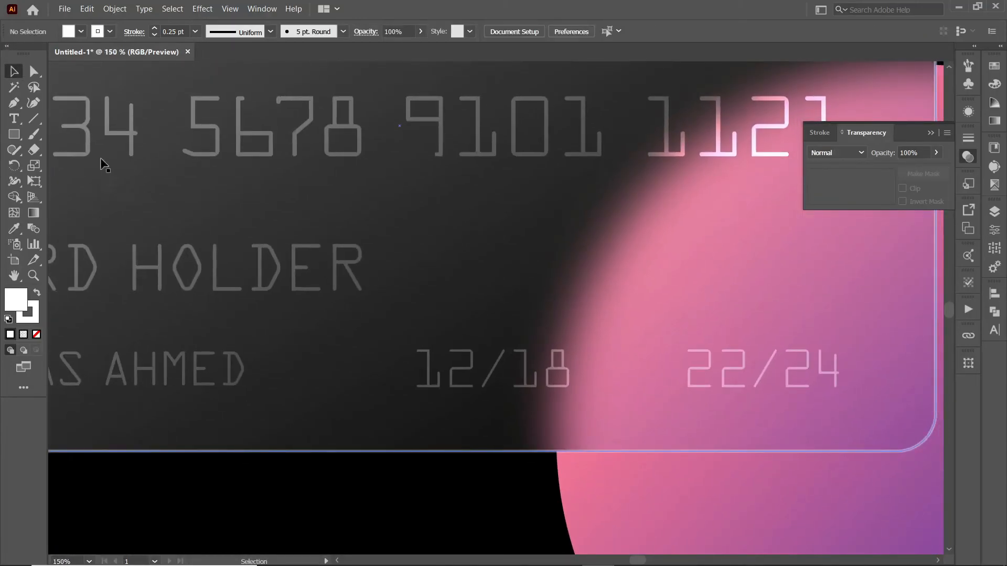
- Add a white VALID FROM label and copy 12/18's style onto it with the Eyedropper
key(t)
click(337, 359)
text(VALID)
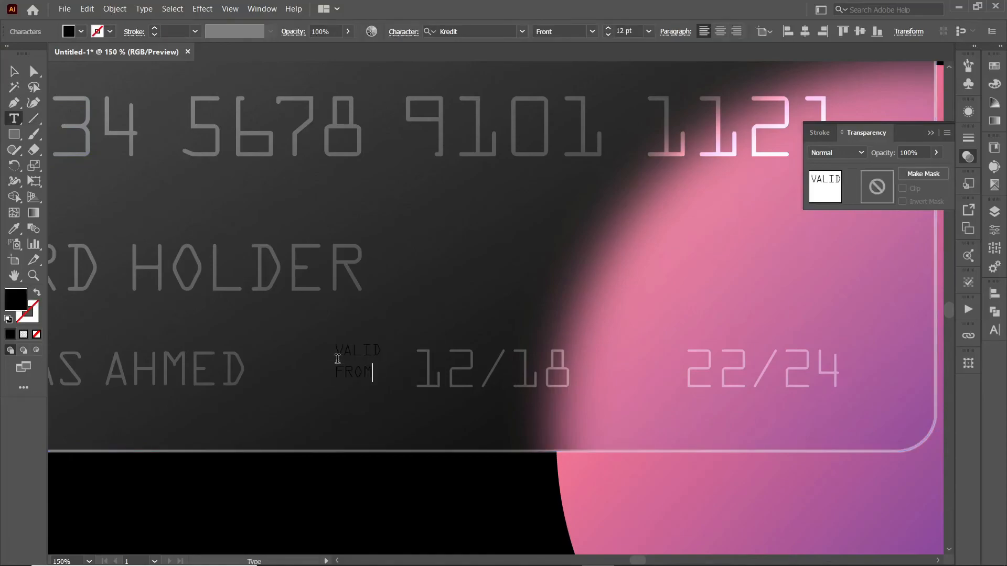
click(14, 71)
click(80, 31)
click(32, 55)
click(15, 233)
- Shrink VALID FROM, set it to Soft Light, tuck it beside 12/18 with a 0.5 pt outline
click(431, 371)
key(v)
drag(493, 373, 389, 373)
click(836, 153)
click(836, 290)
mouse_move(374, 383)
mouse_down()
mouse_move(618, 360)
mouse_move(624, 384)
mouse_move(643, 386)
mouse_move(647, 361)
mouse_up()
click(154, 28)
- Edit the copied label to read VALID THRU and zoom out to the whole card
key(t)
key(Escape)
click(502, 482)
key(ctrl+0)
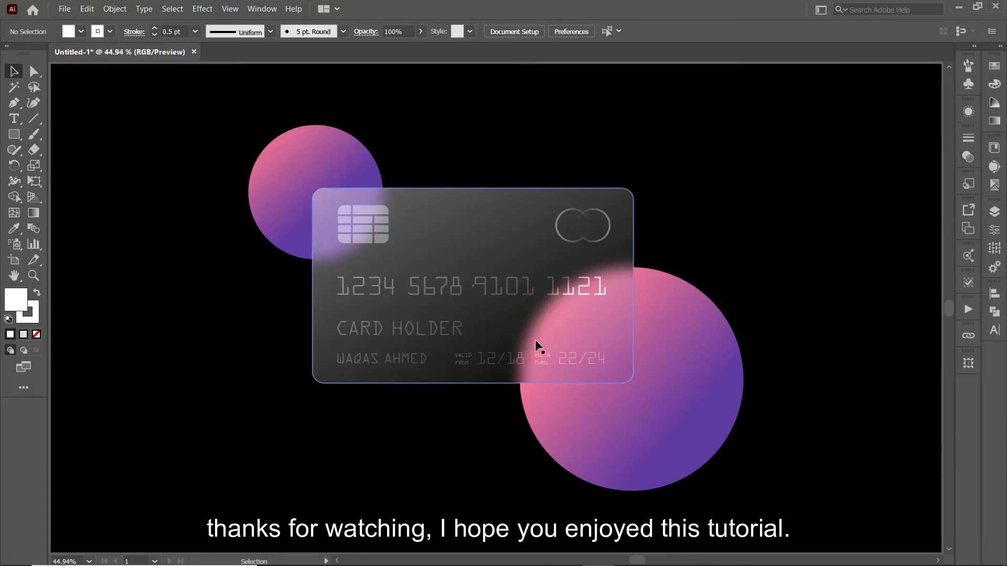